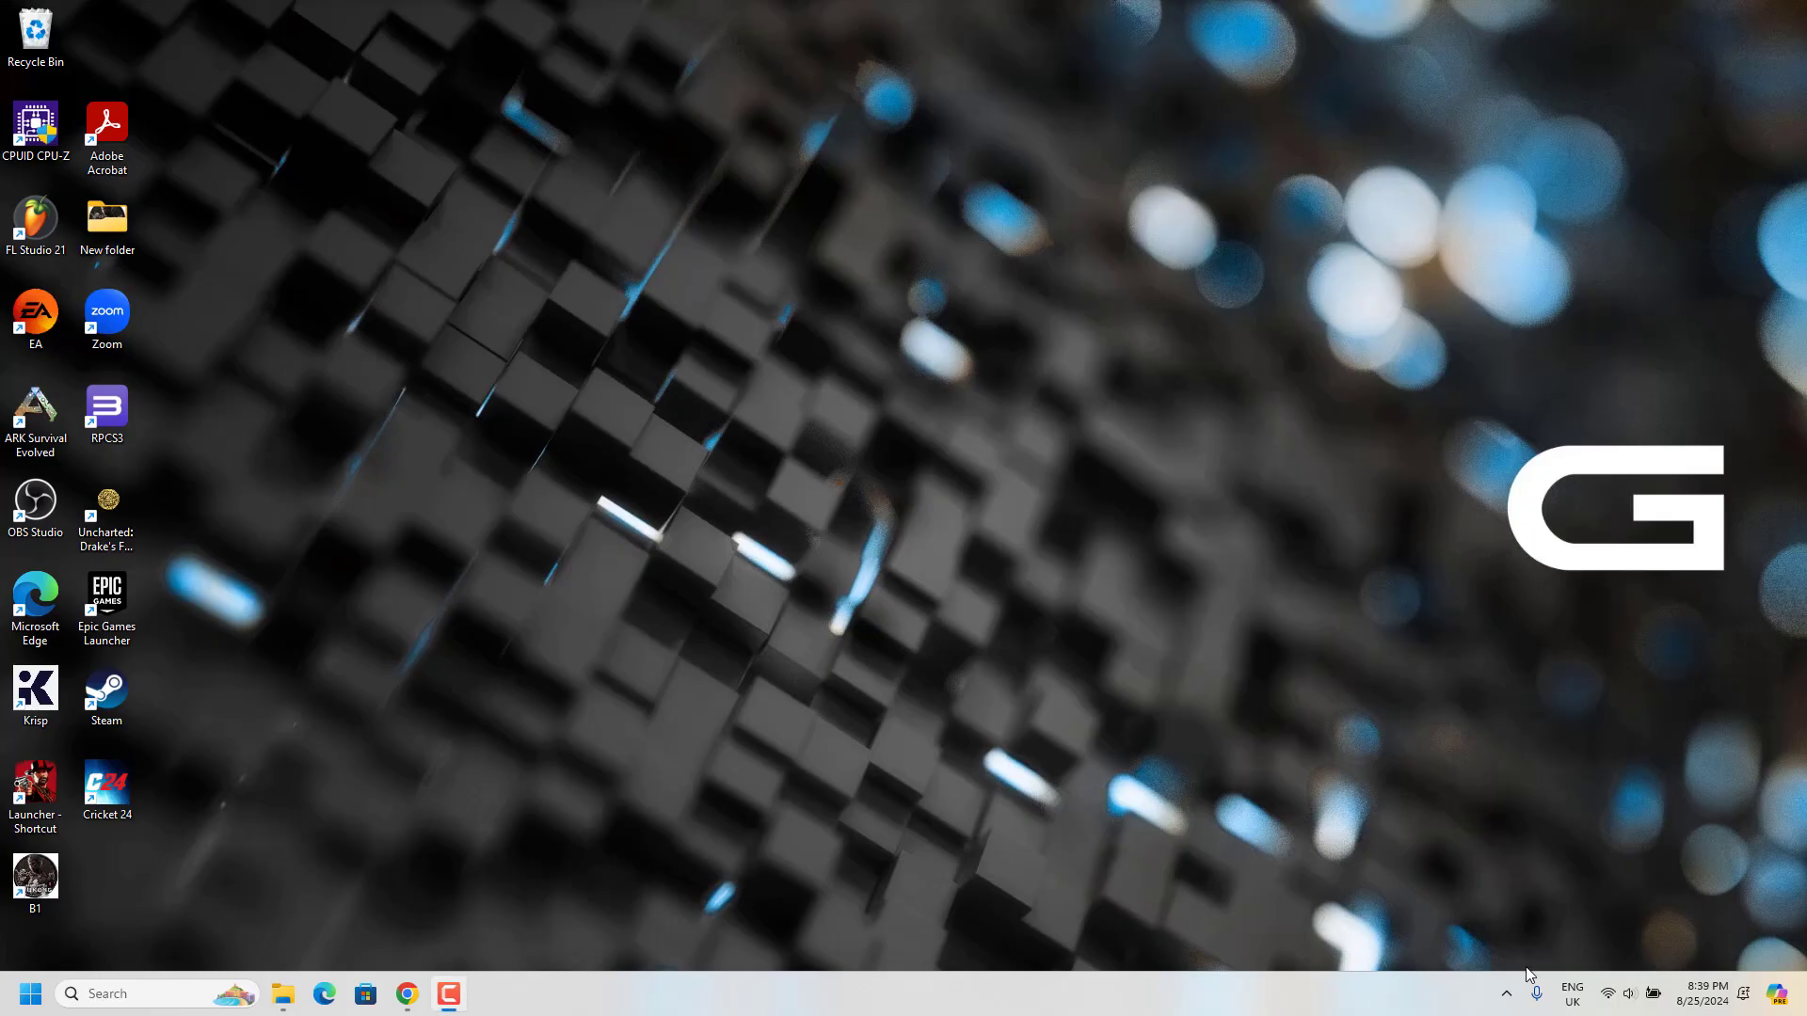
# Step: Open GeForce Experience from the NVIDIA tray icon and check for driver updates, confirming 560.94 is current
pyautogui.click(1505, 993)
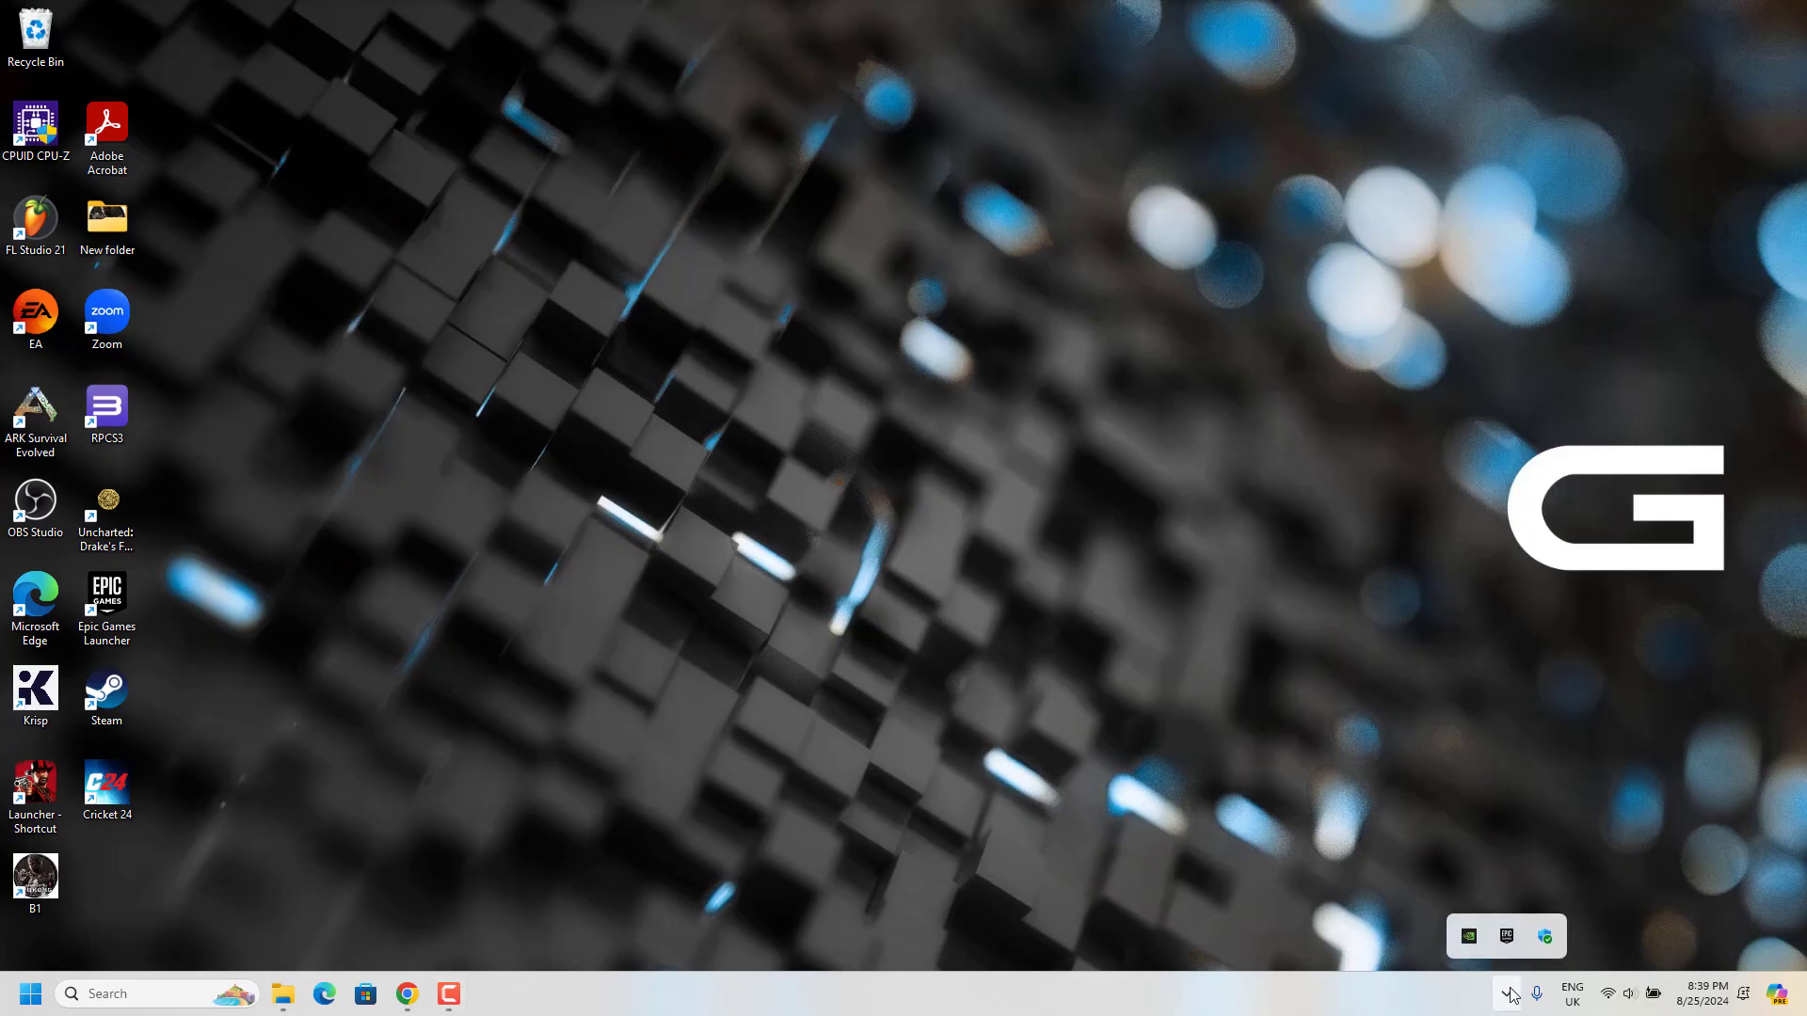
pyautogui.rightClick(1463, 941)
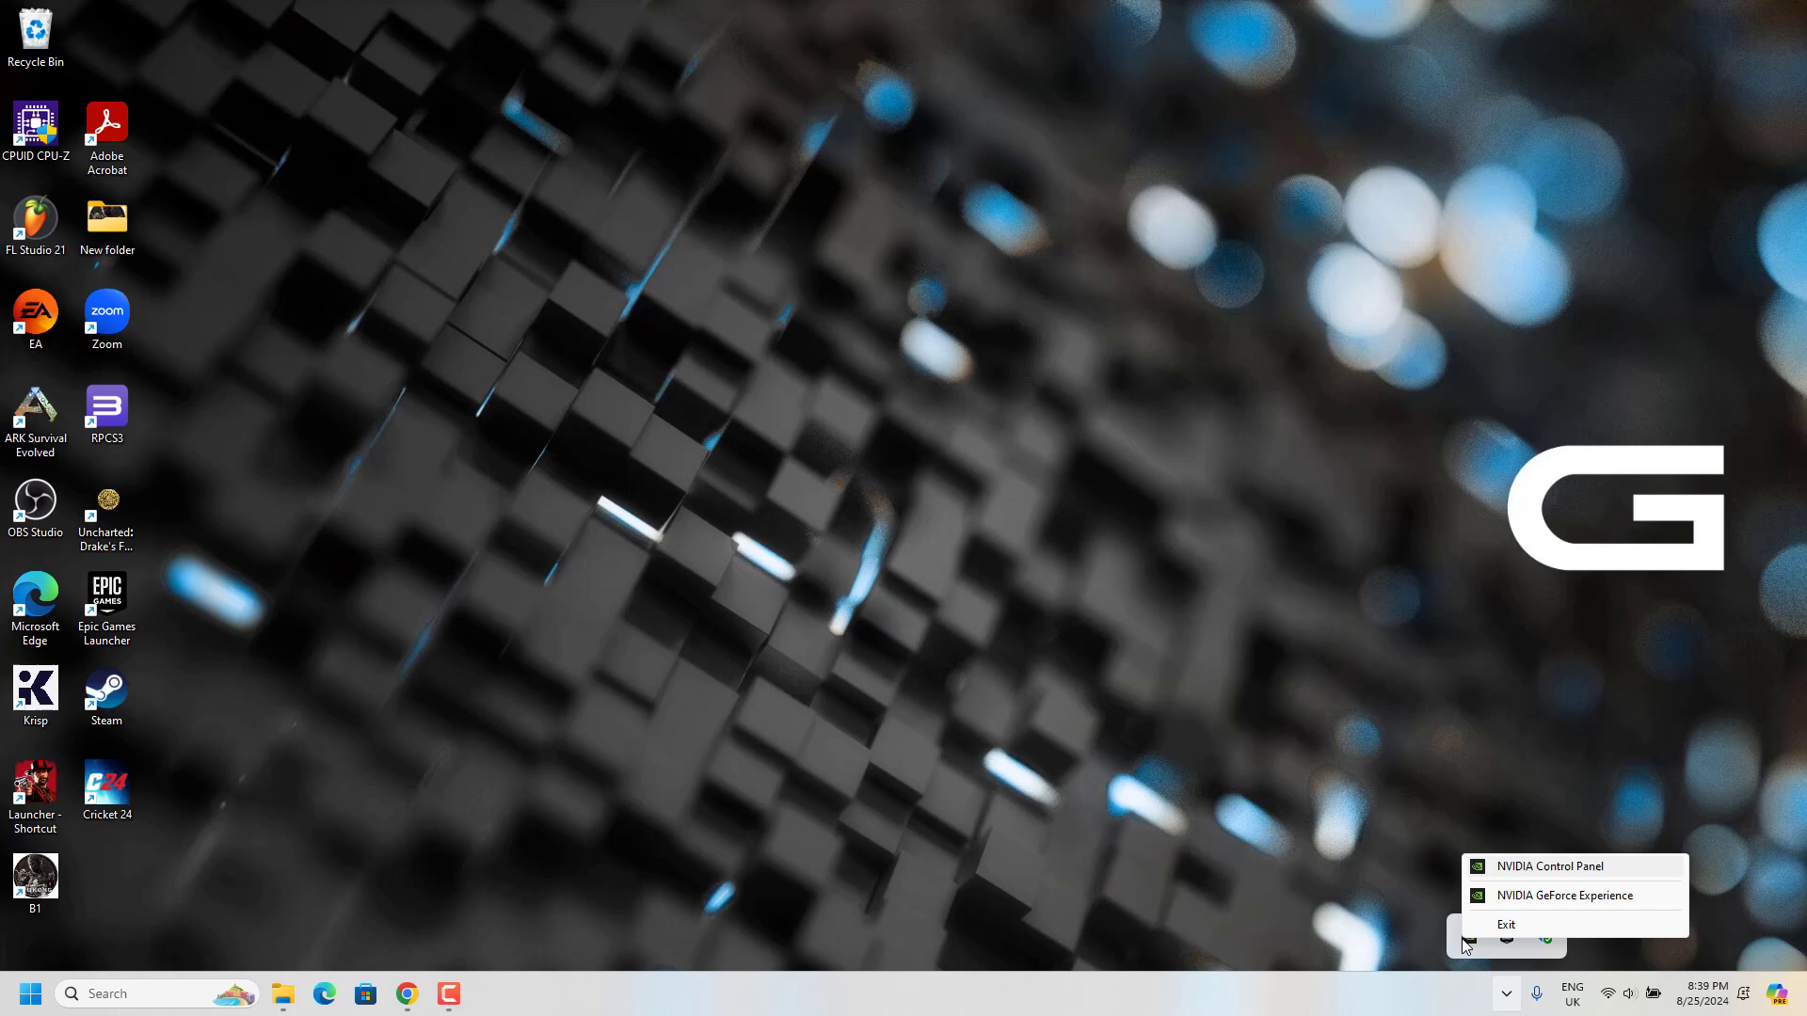
pyautogui.click(1494, 895)
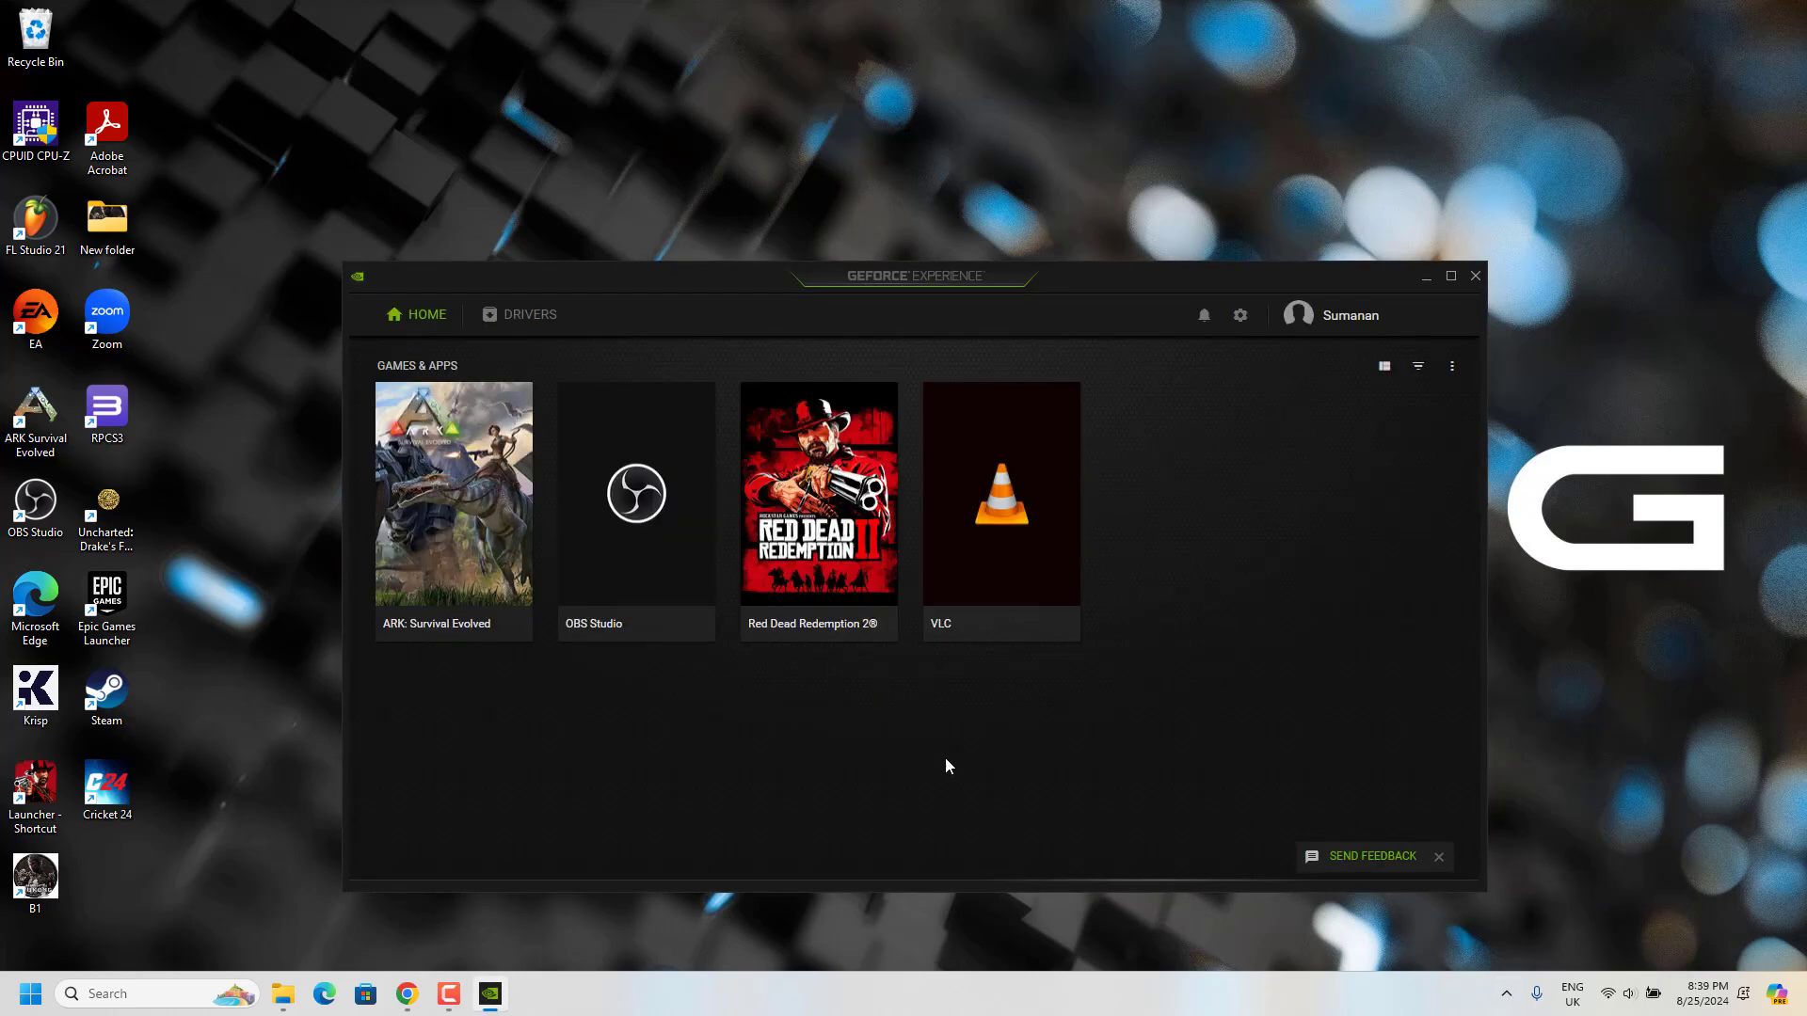
pyautogui.click(530, 316)
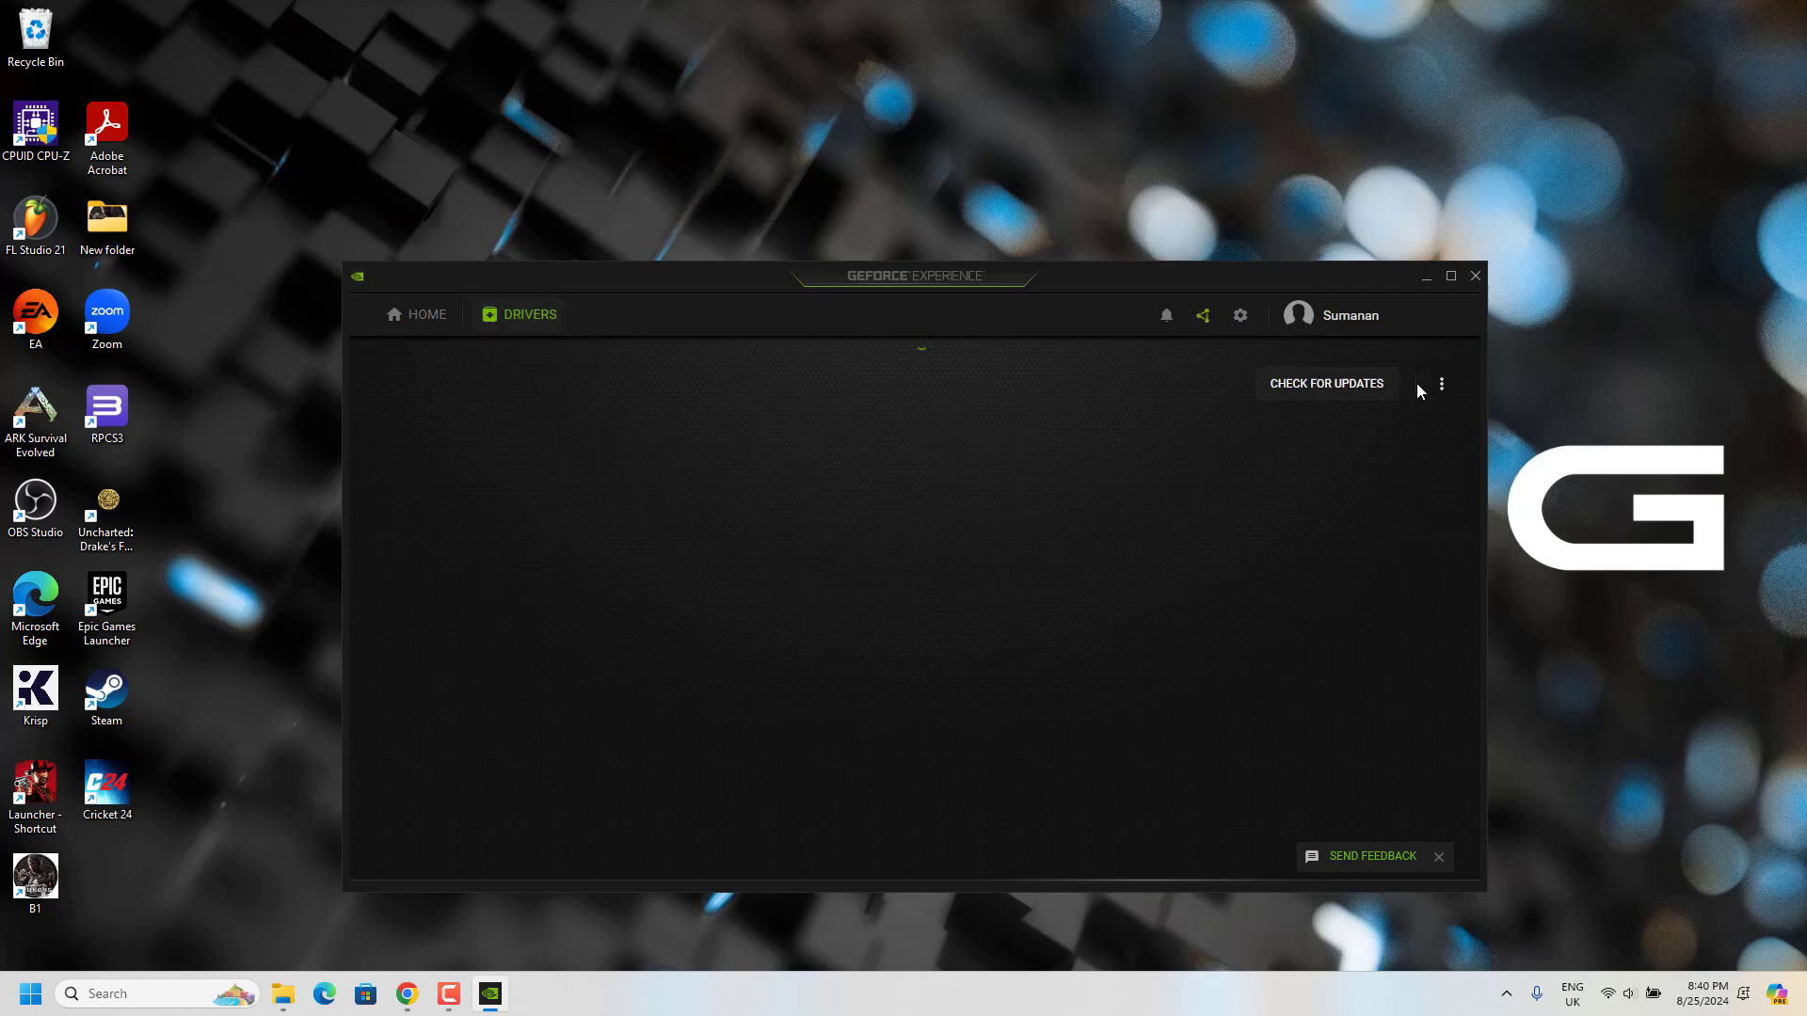
pyautogui.click(1450, 275)
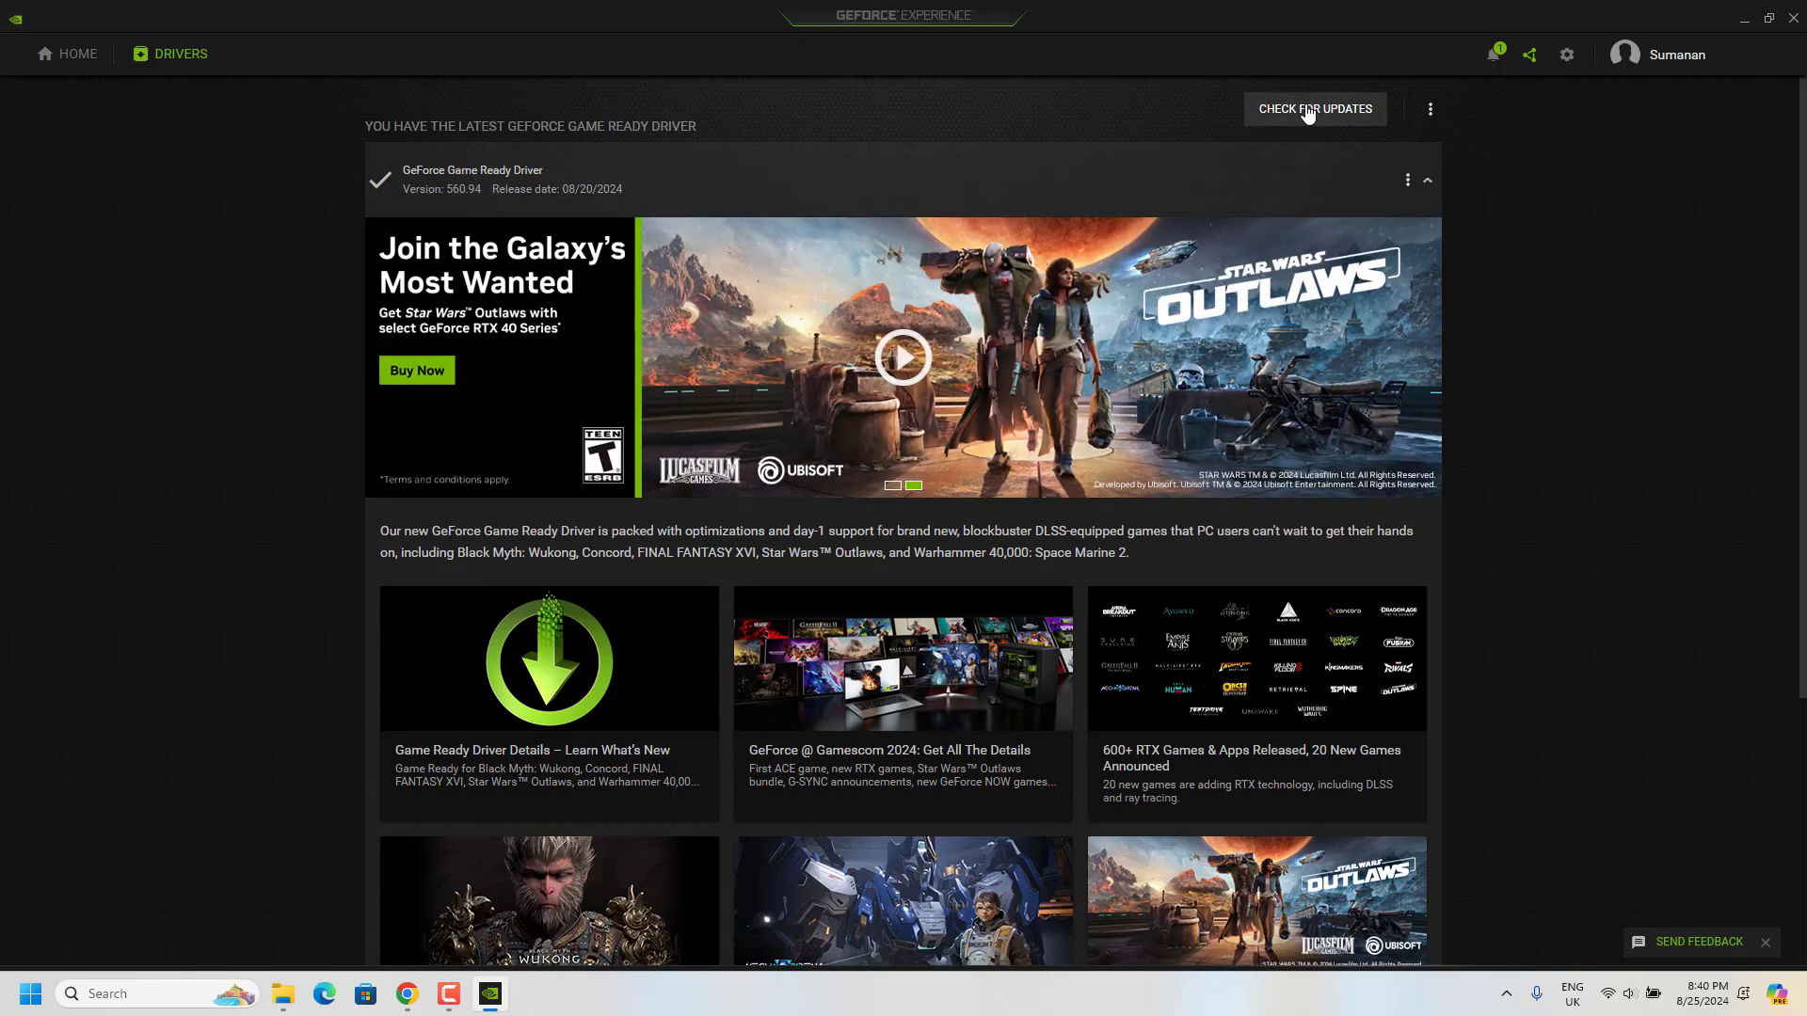
pyautogui.click(1303, 116)
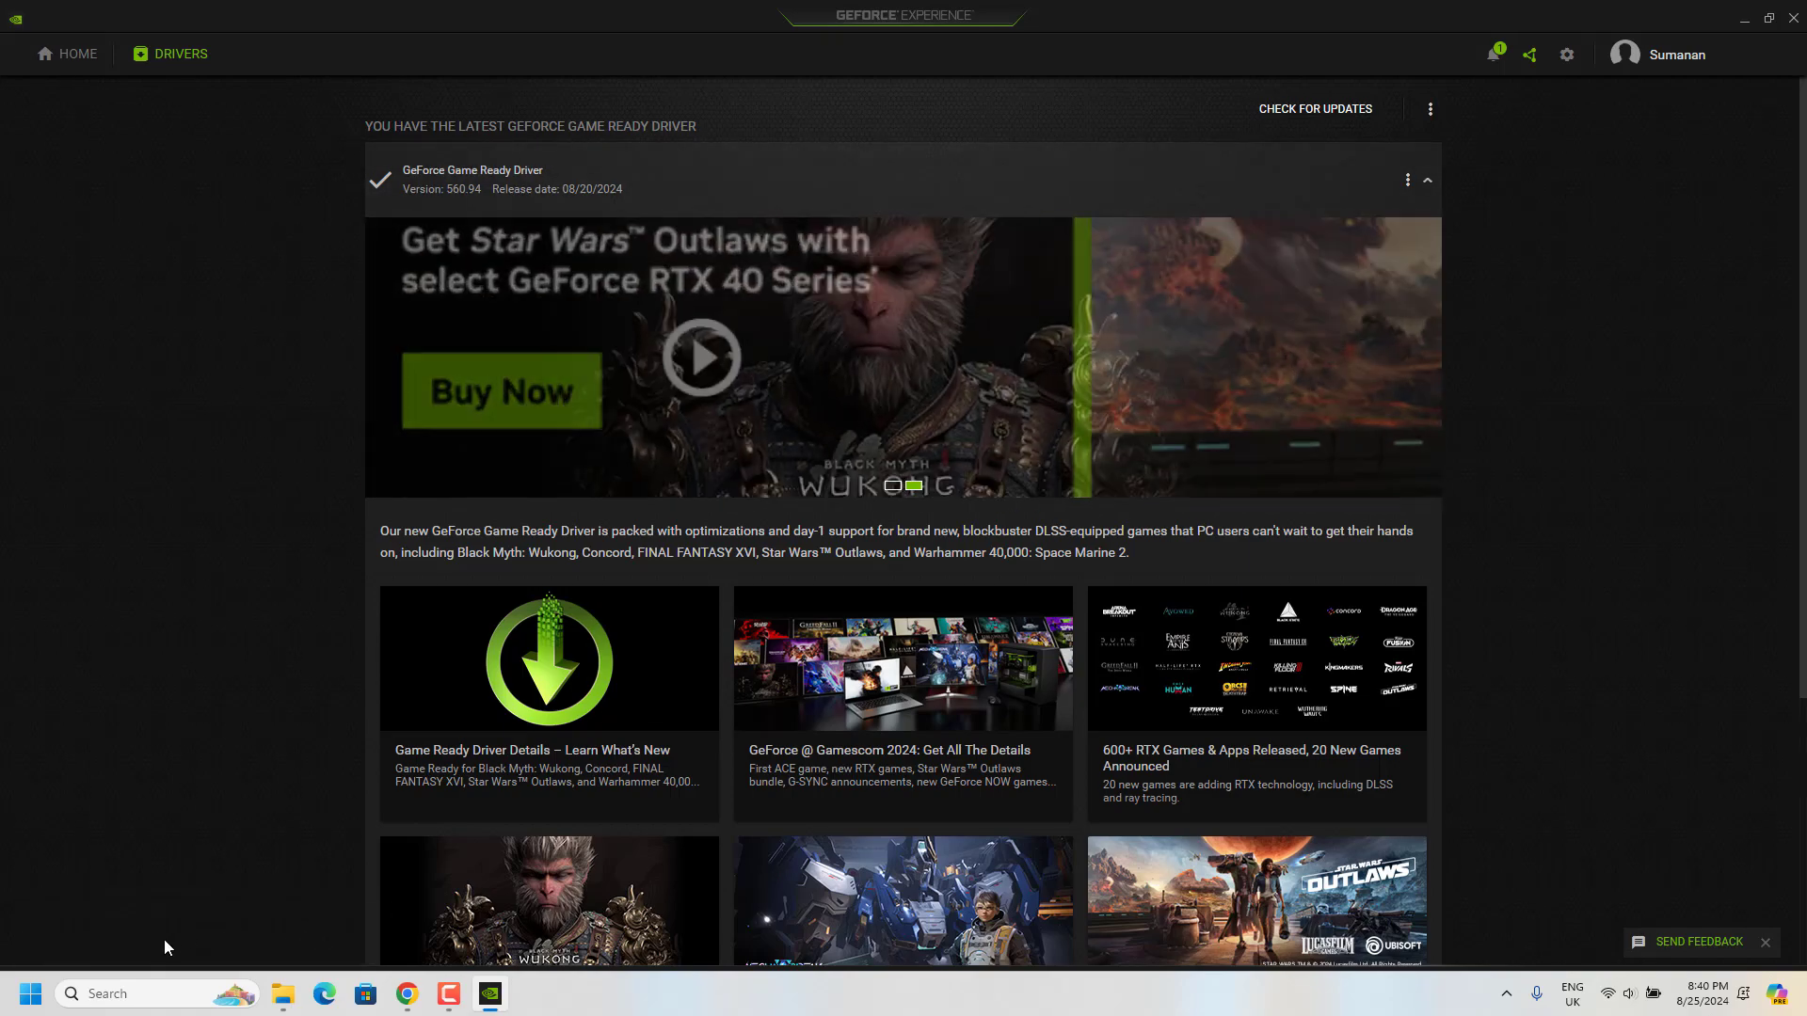
pyautogui.click(1341, 115)
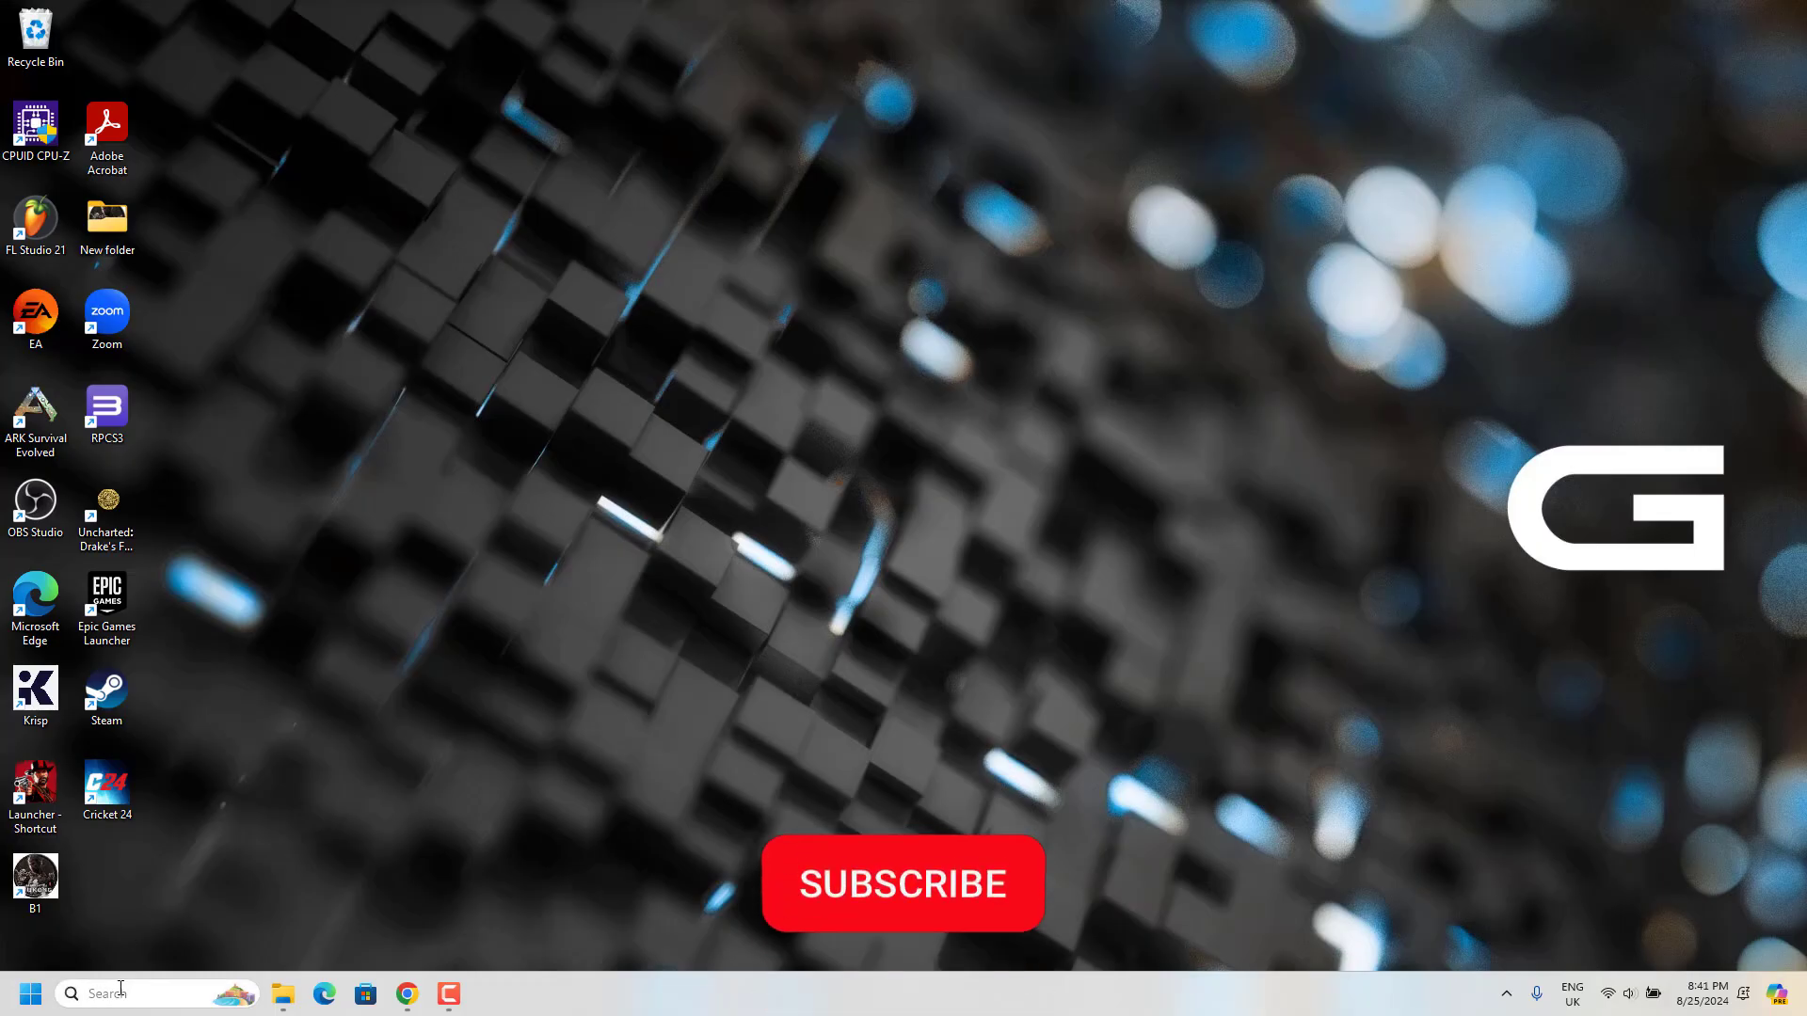
# Step: Search 'per' and apply 'Adjust for best performance' in Windows Performance Options, then close it
pyautogui.click(120, 991)
pyautogui.write('per')
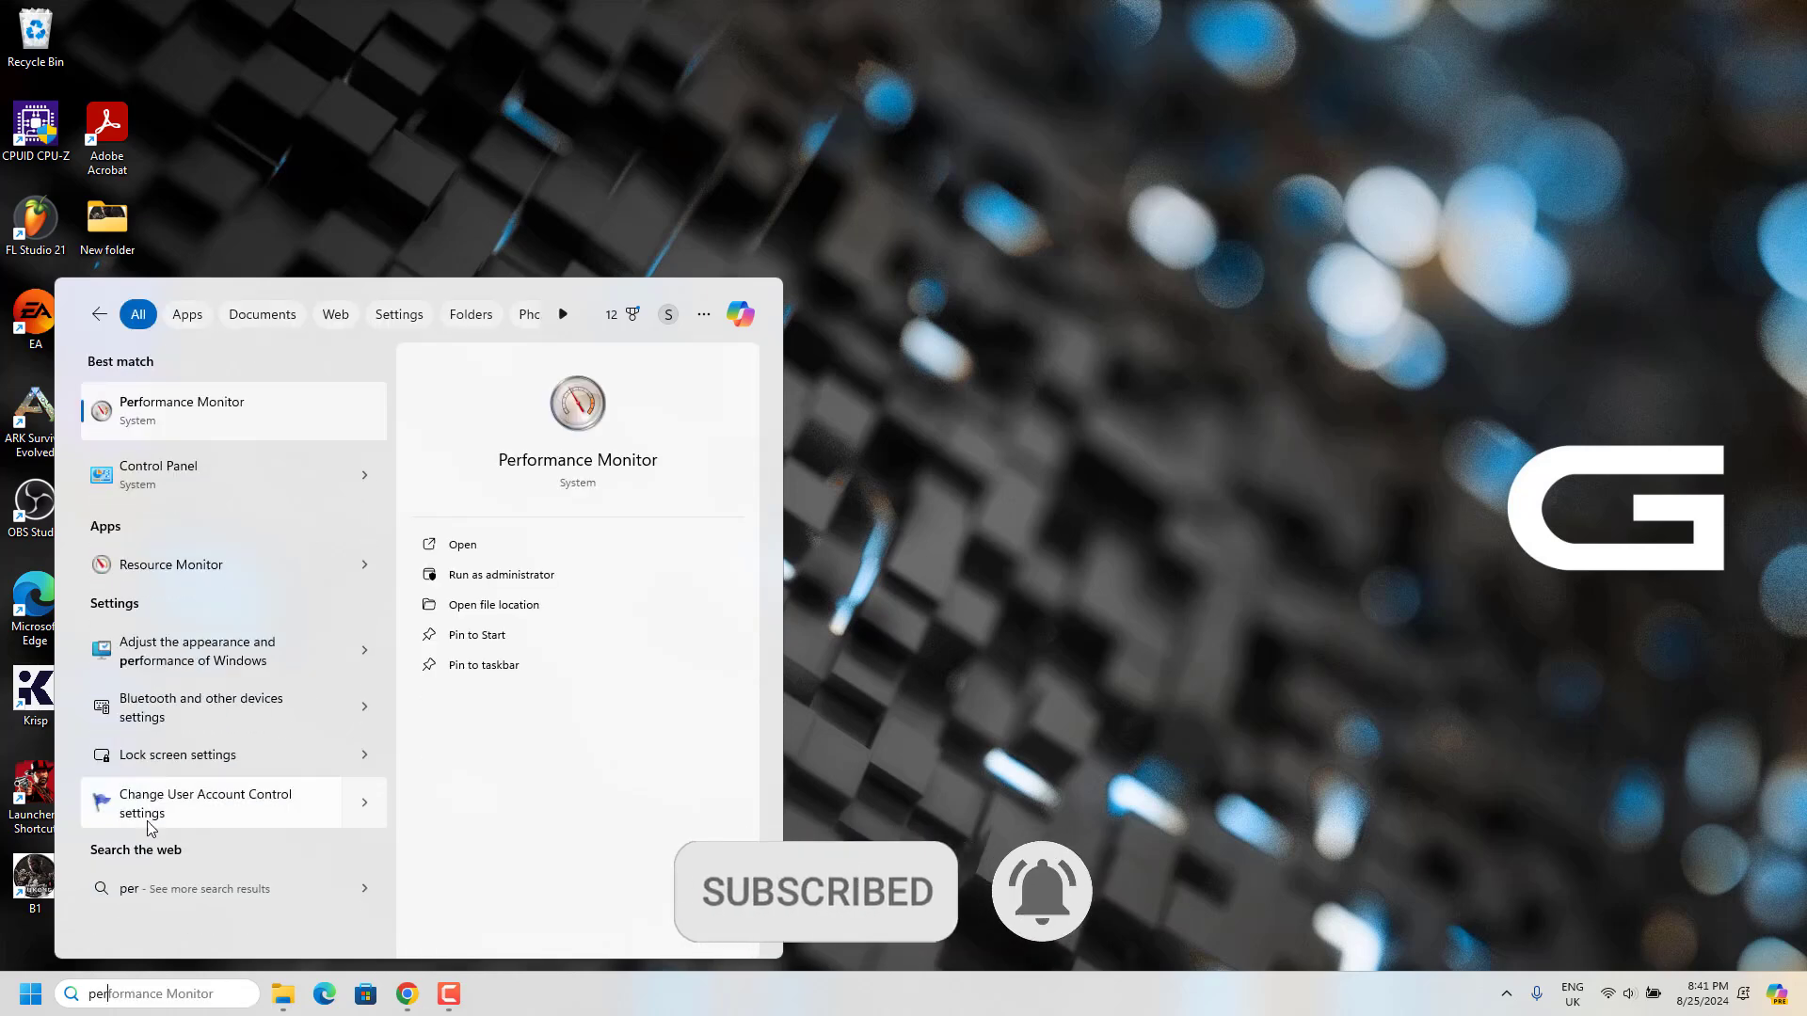
pyautogui.click(175, 659)
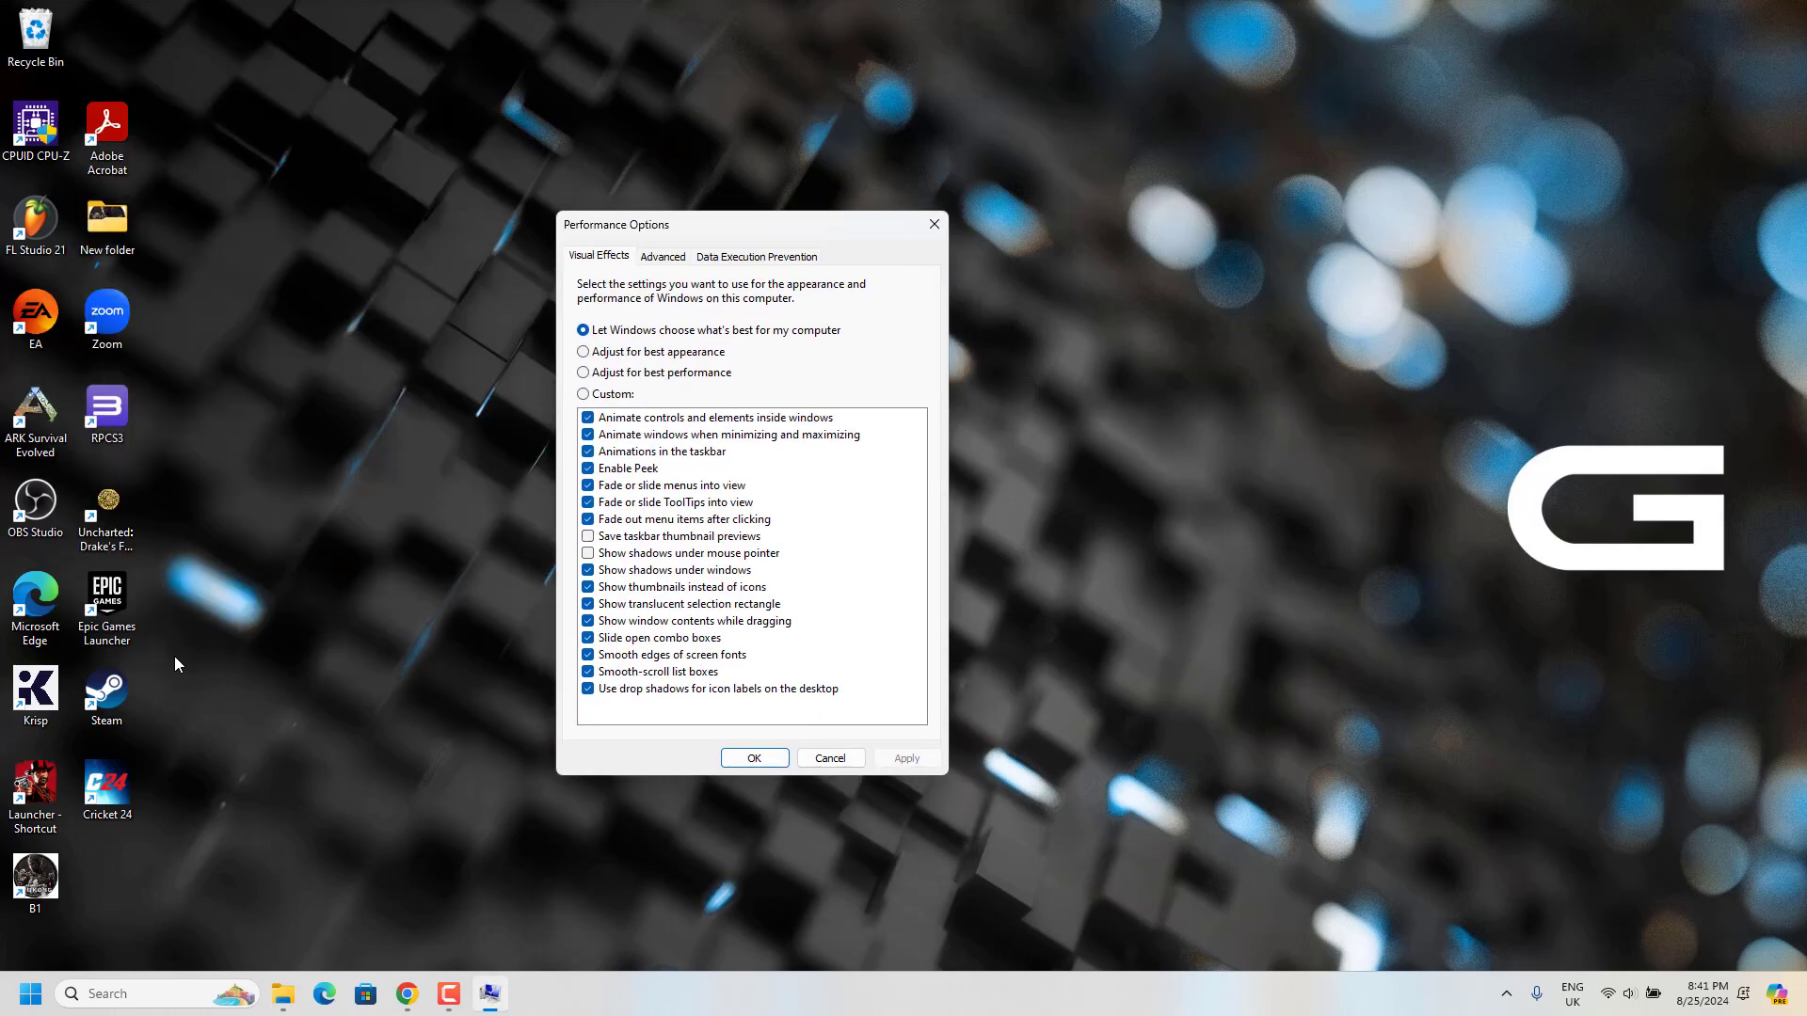
pyautogui.press('Down')
pyautogui.press('Down')
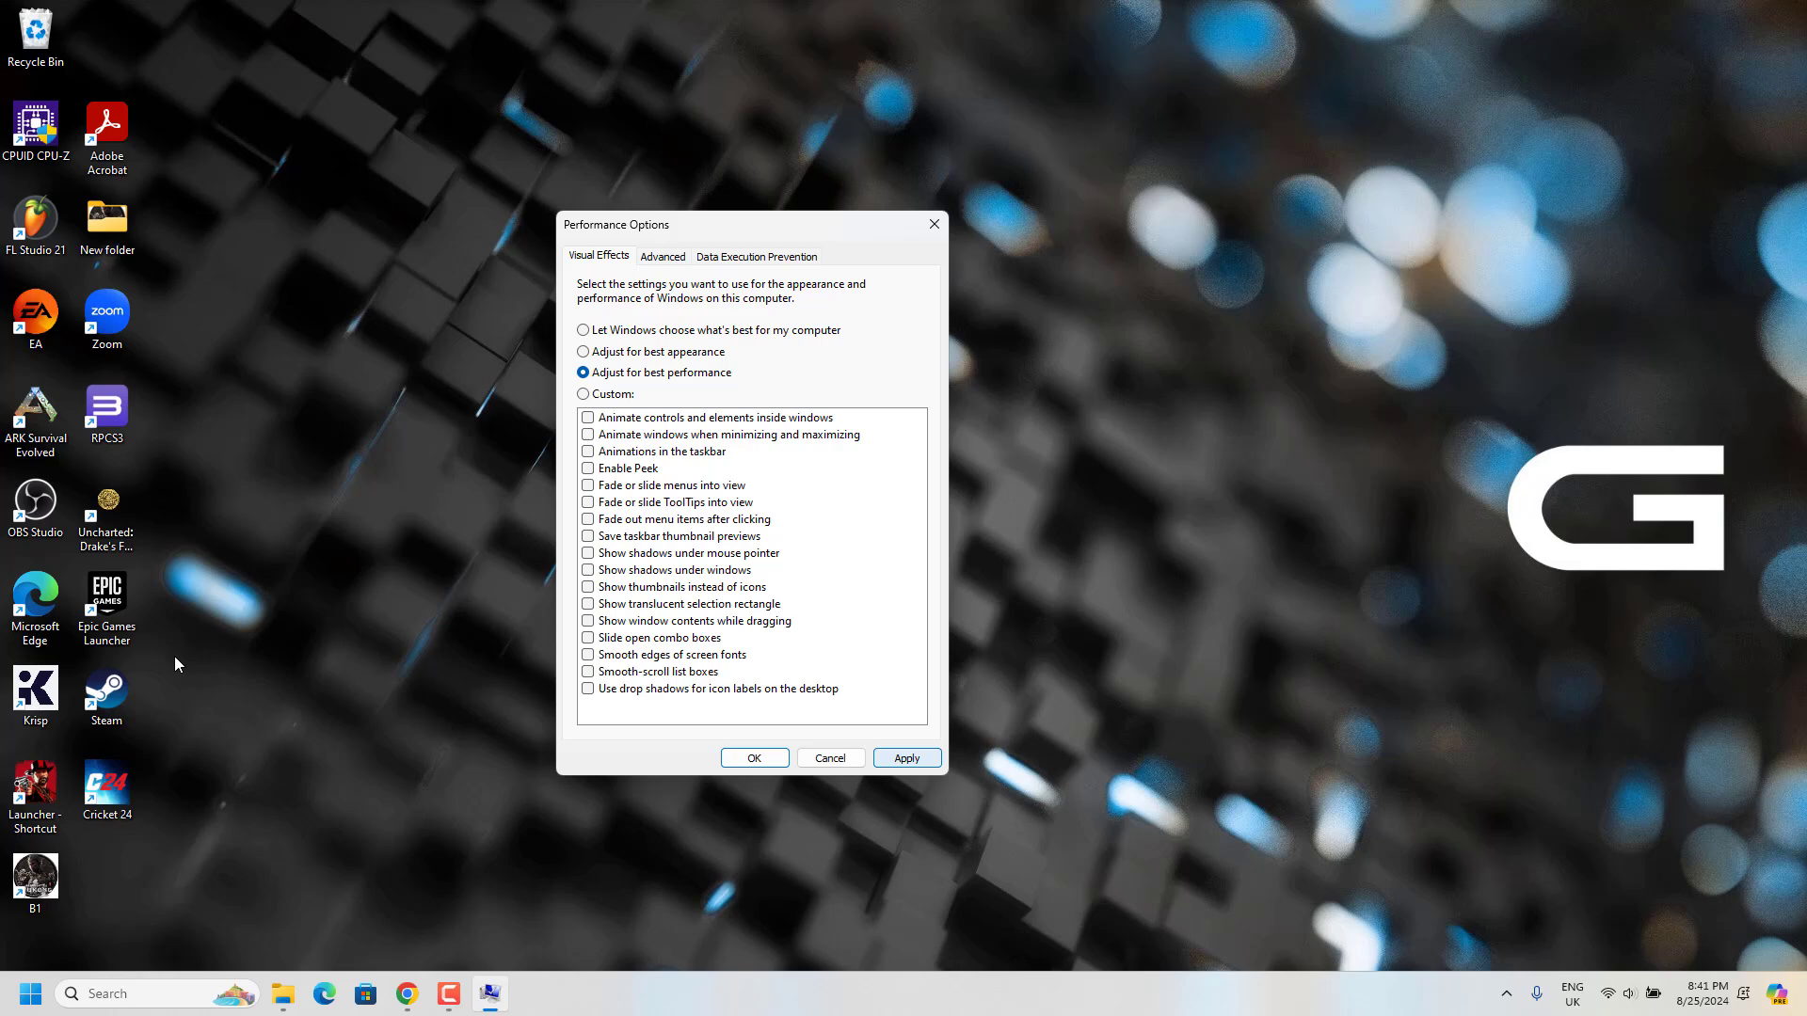
pyautogui.press('Tab')
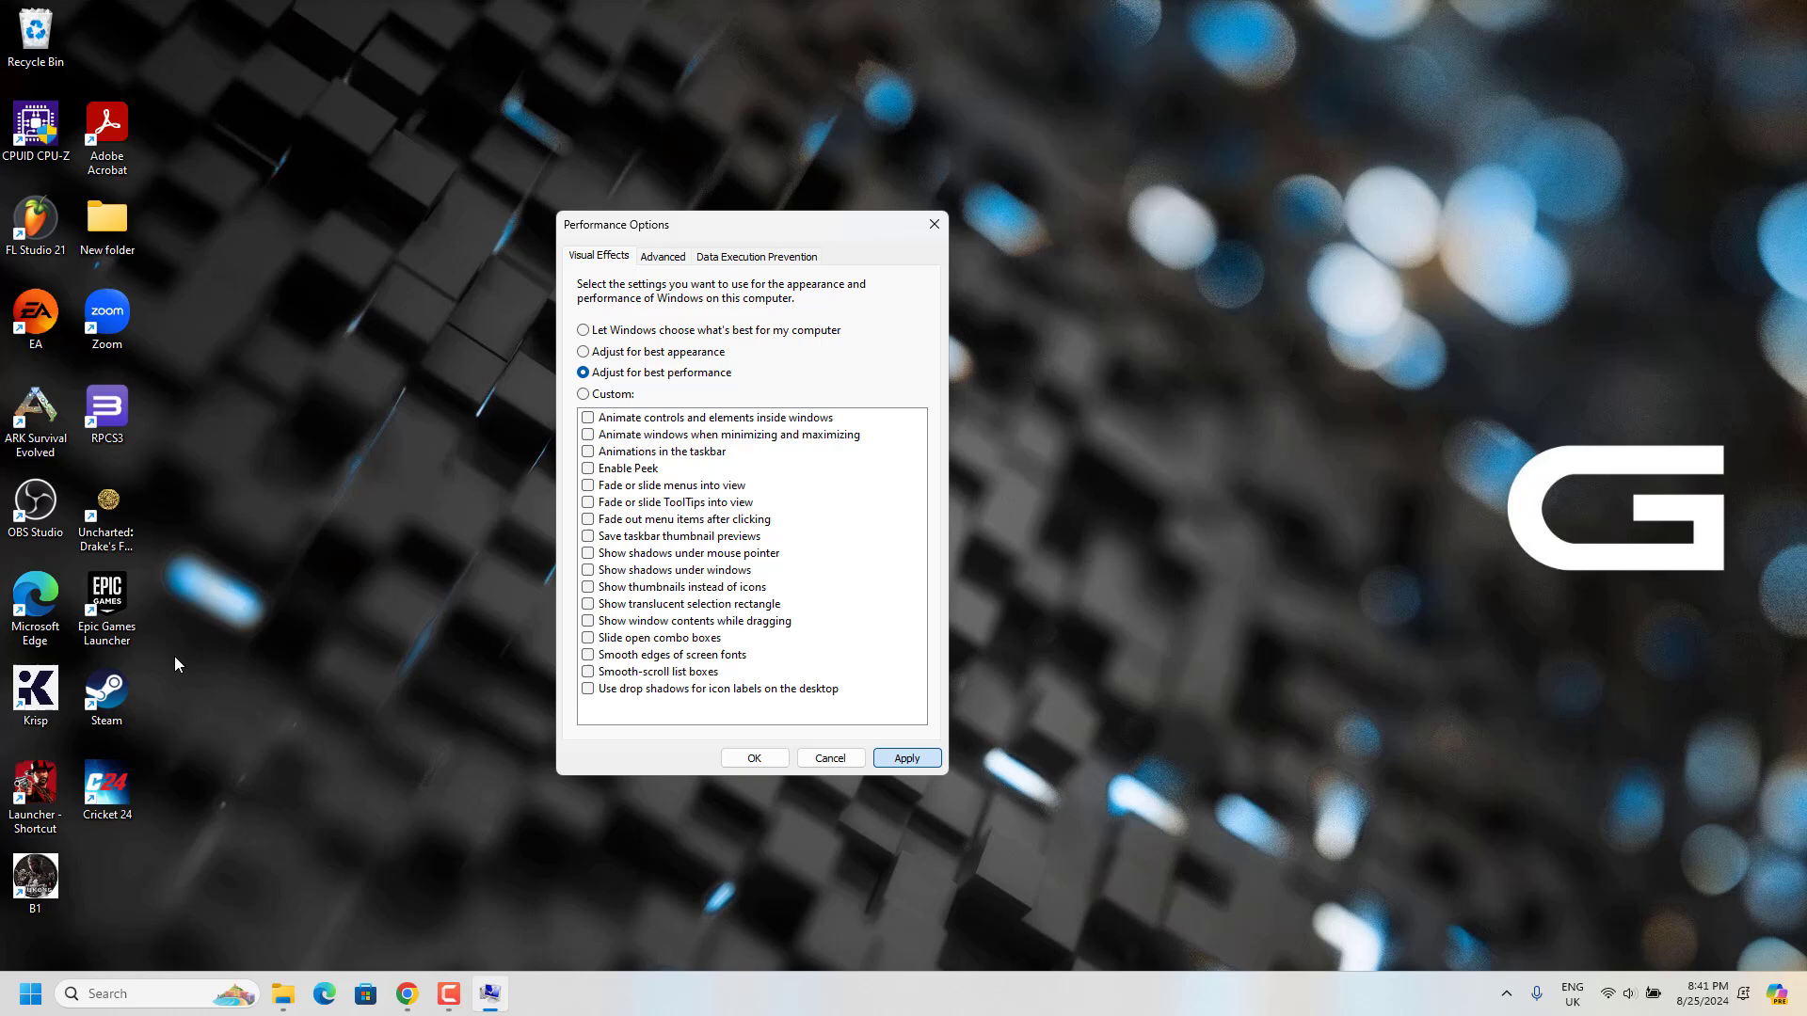
pyautogui.press('space')
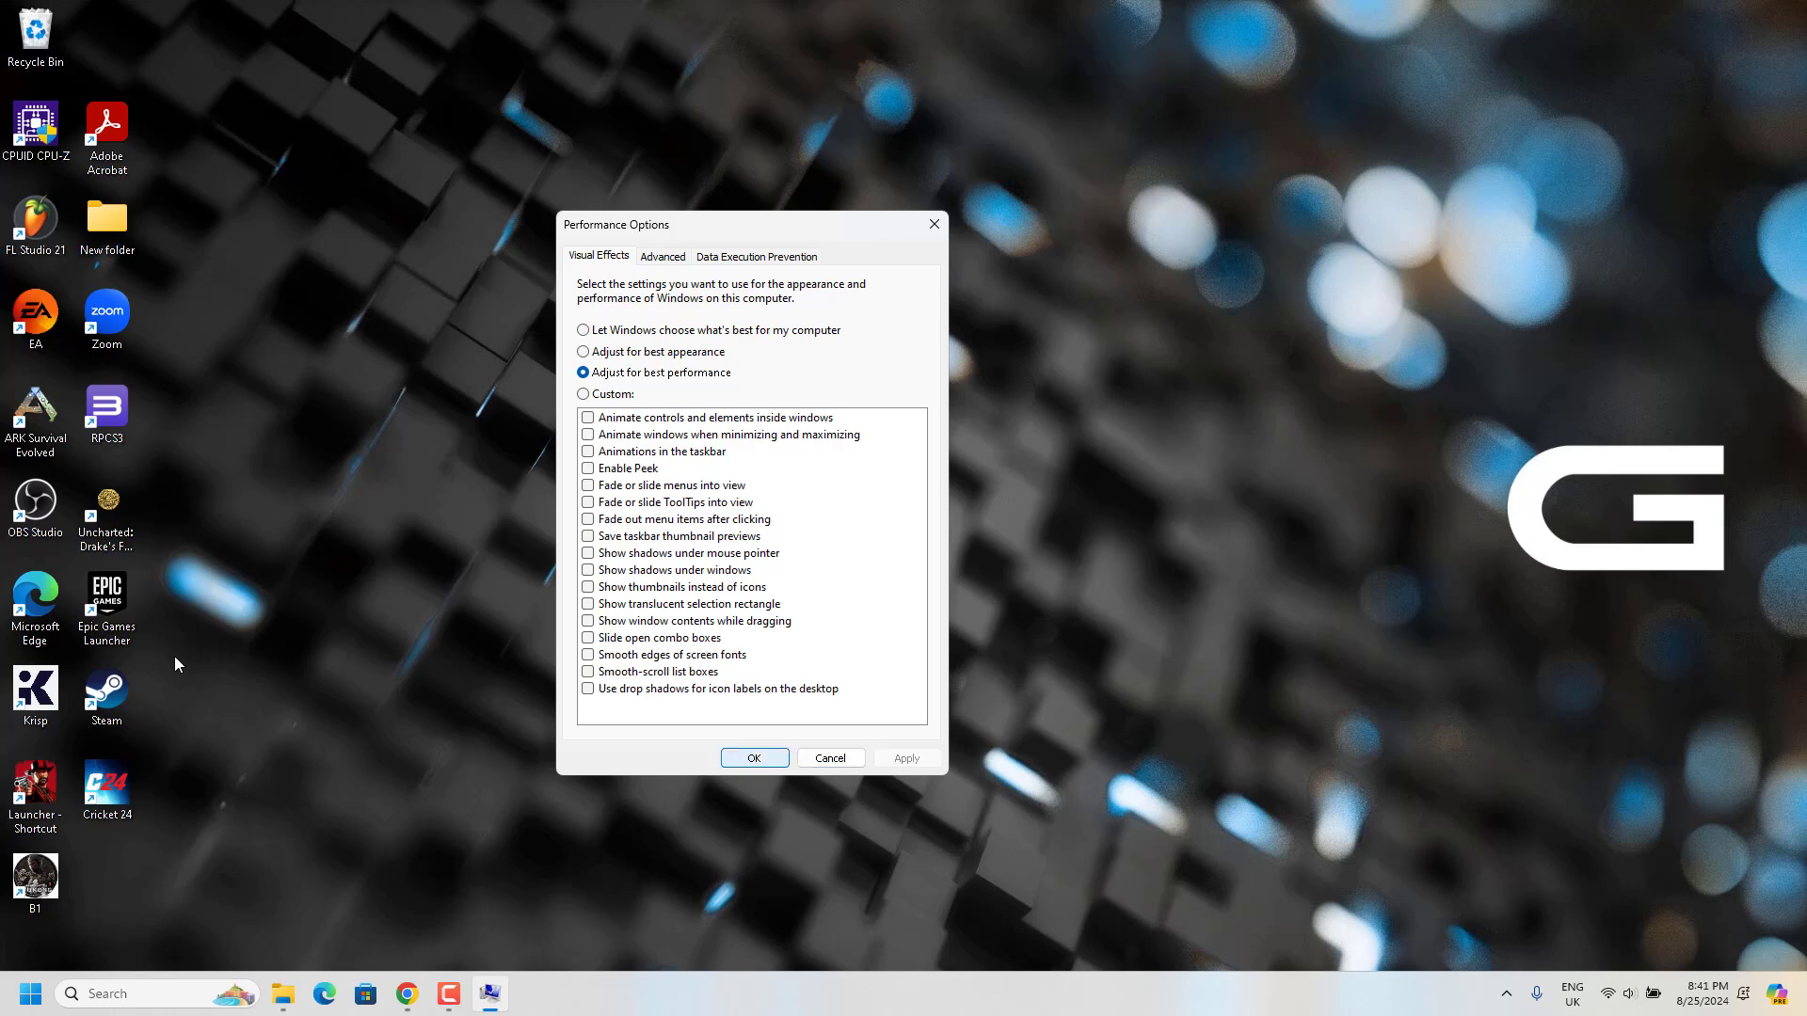
pyautogui.press('space')
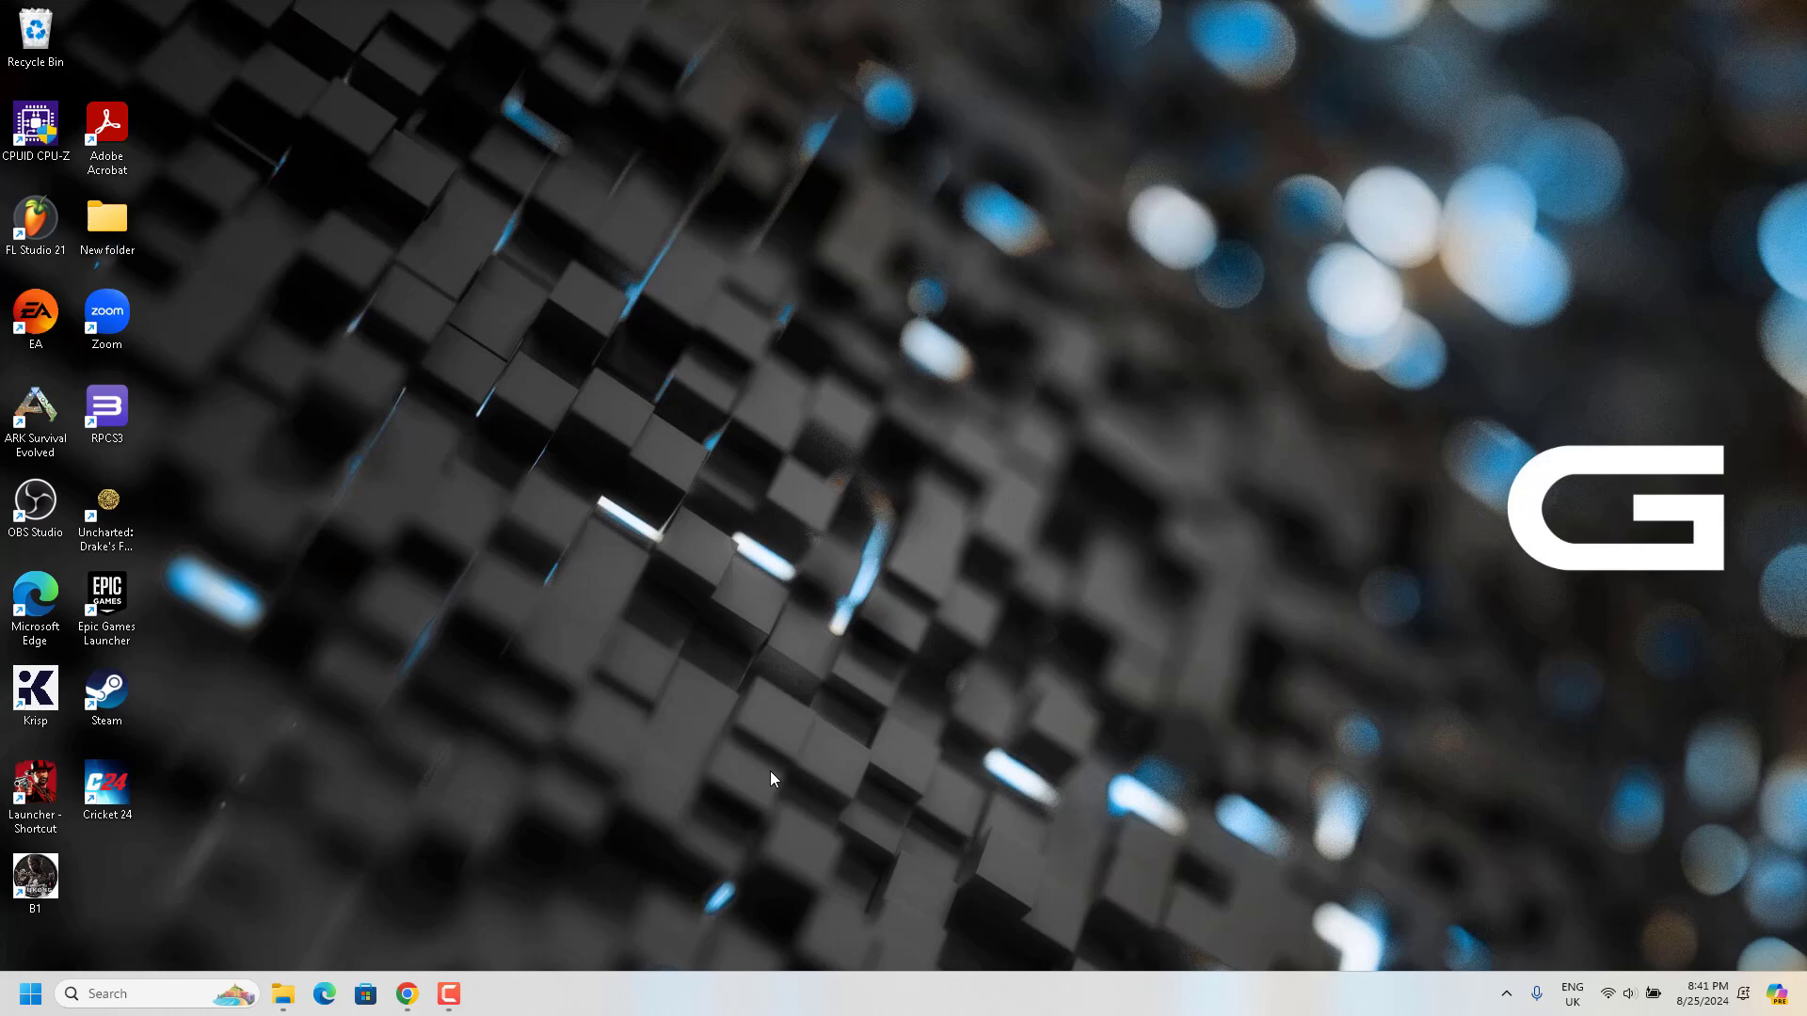
# Step: Open NVIDIA Control Panel on the Program Settings tab of Manage 3D settings
pyautogui.click(1505, 994)
pyautogui.rightClick(1468, 937)
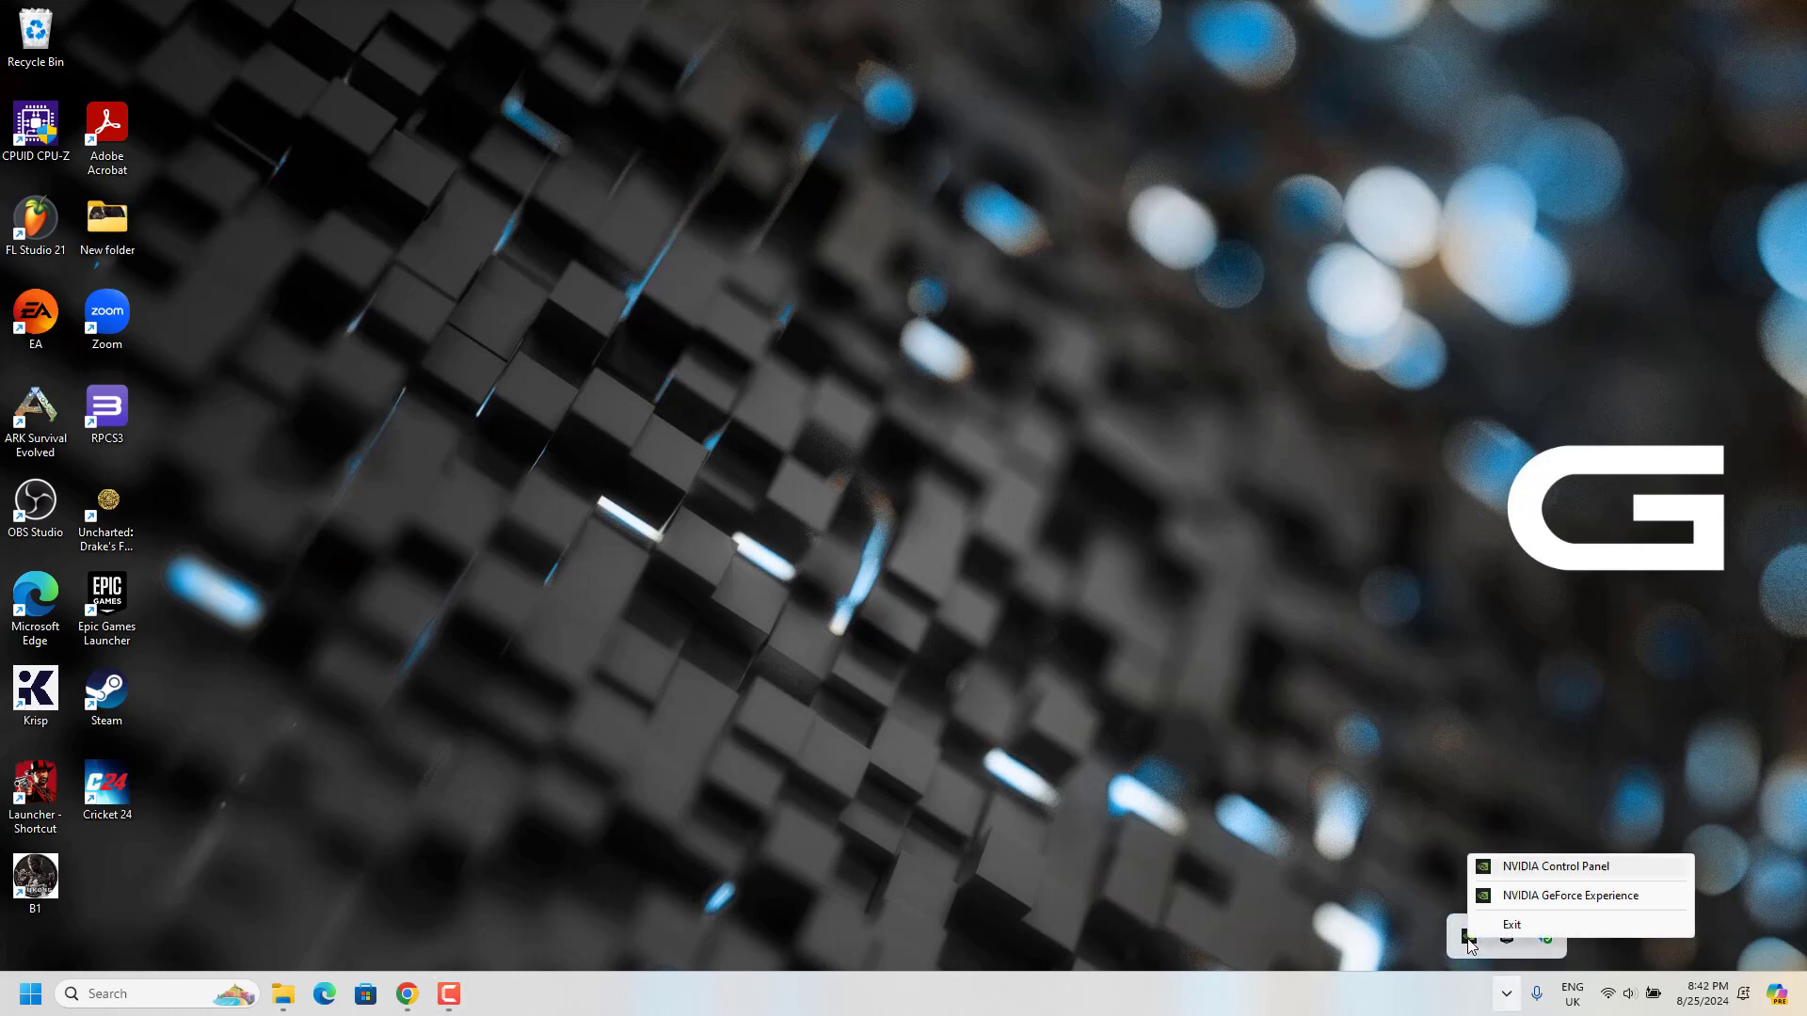
pyautogui.press('Escape')
pyautogui.press('Escape')
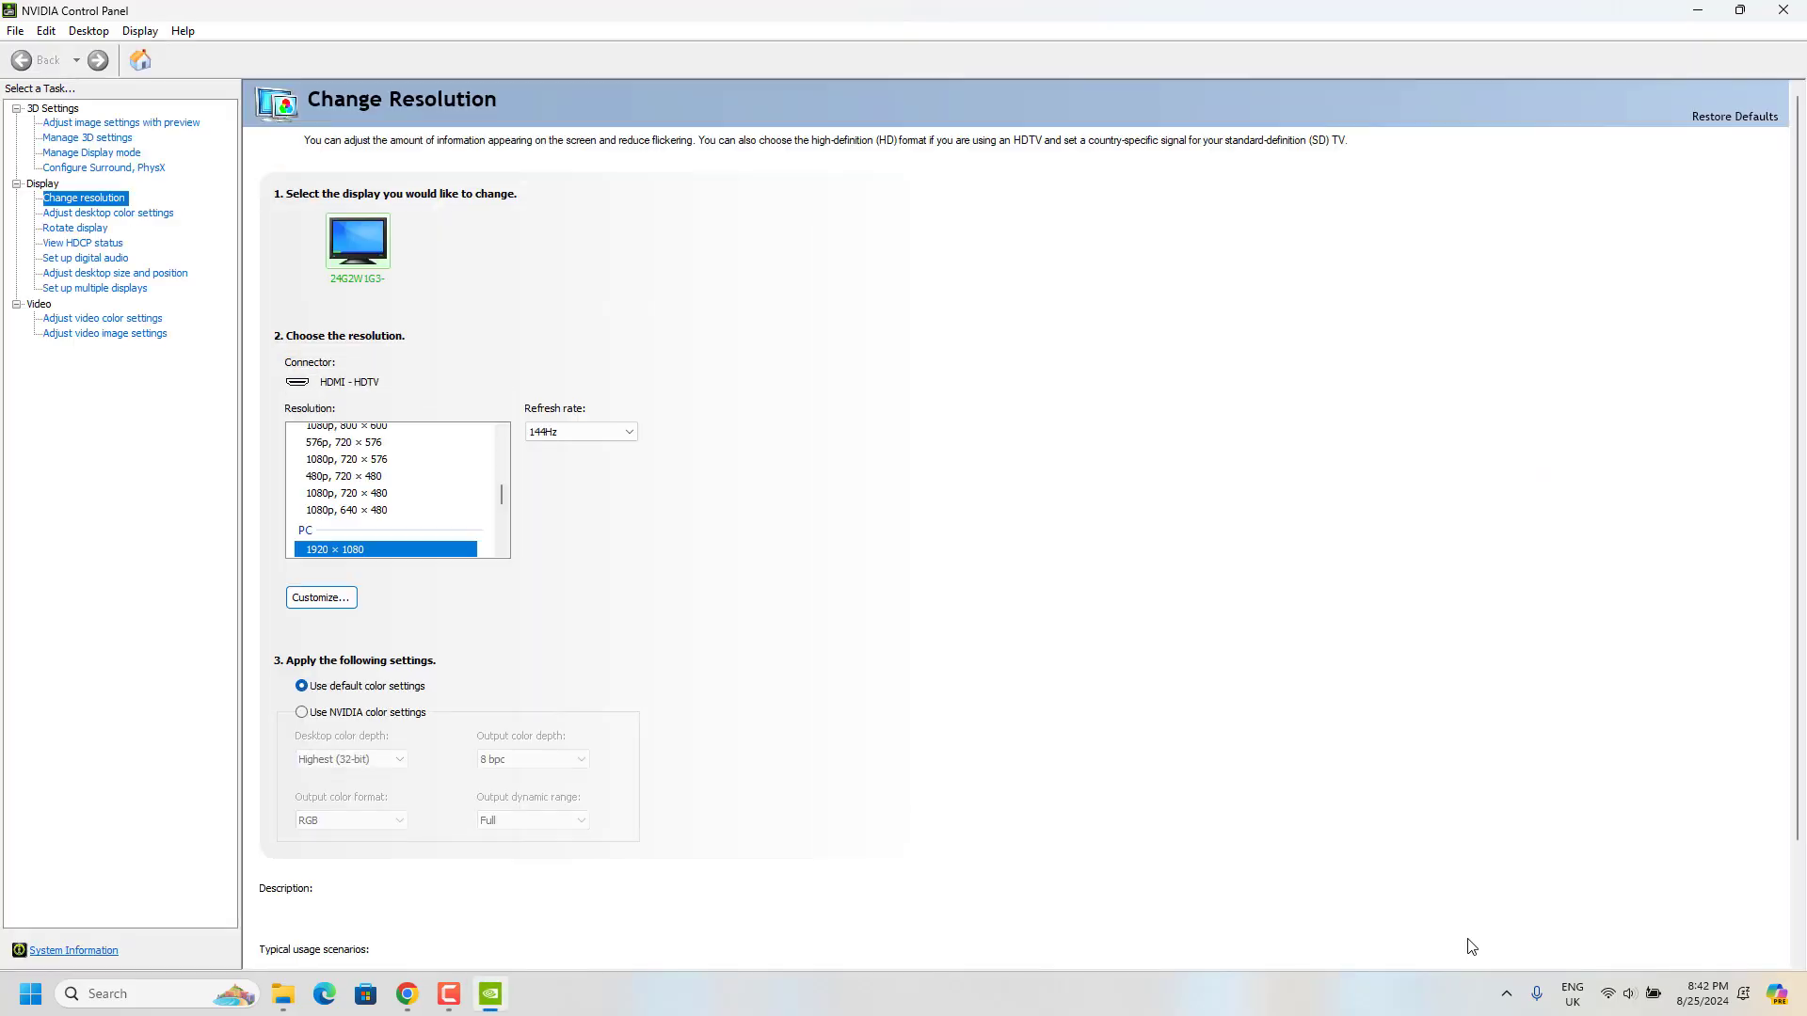
pyautogui.click(61, 141)
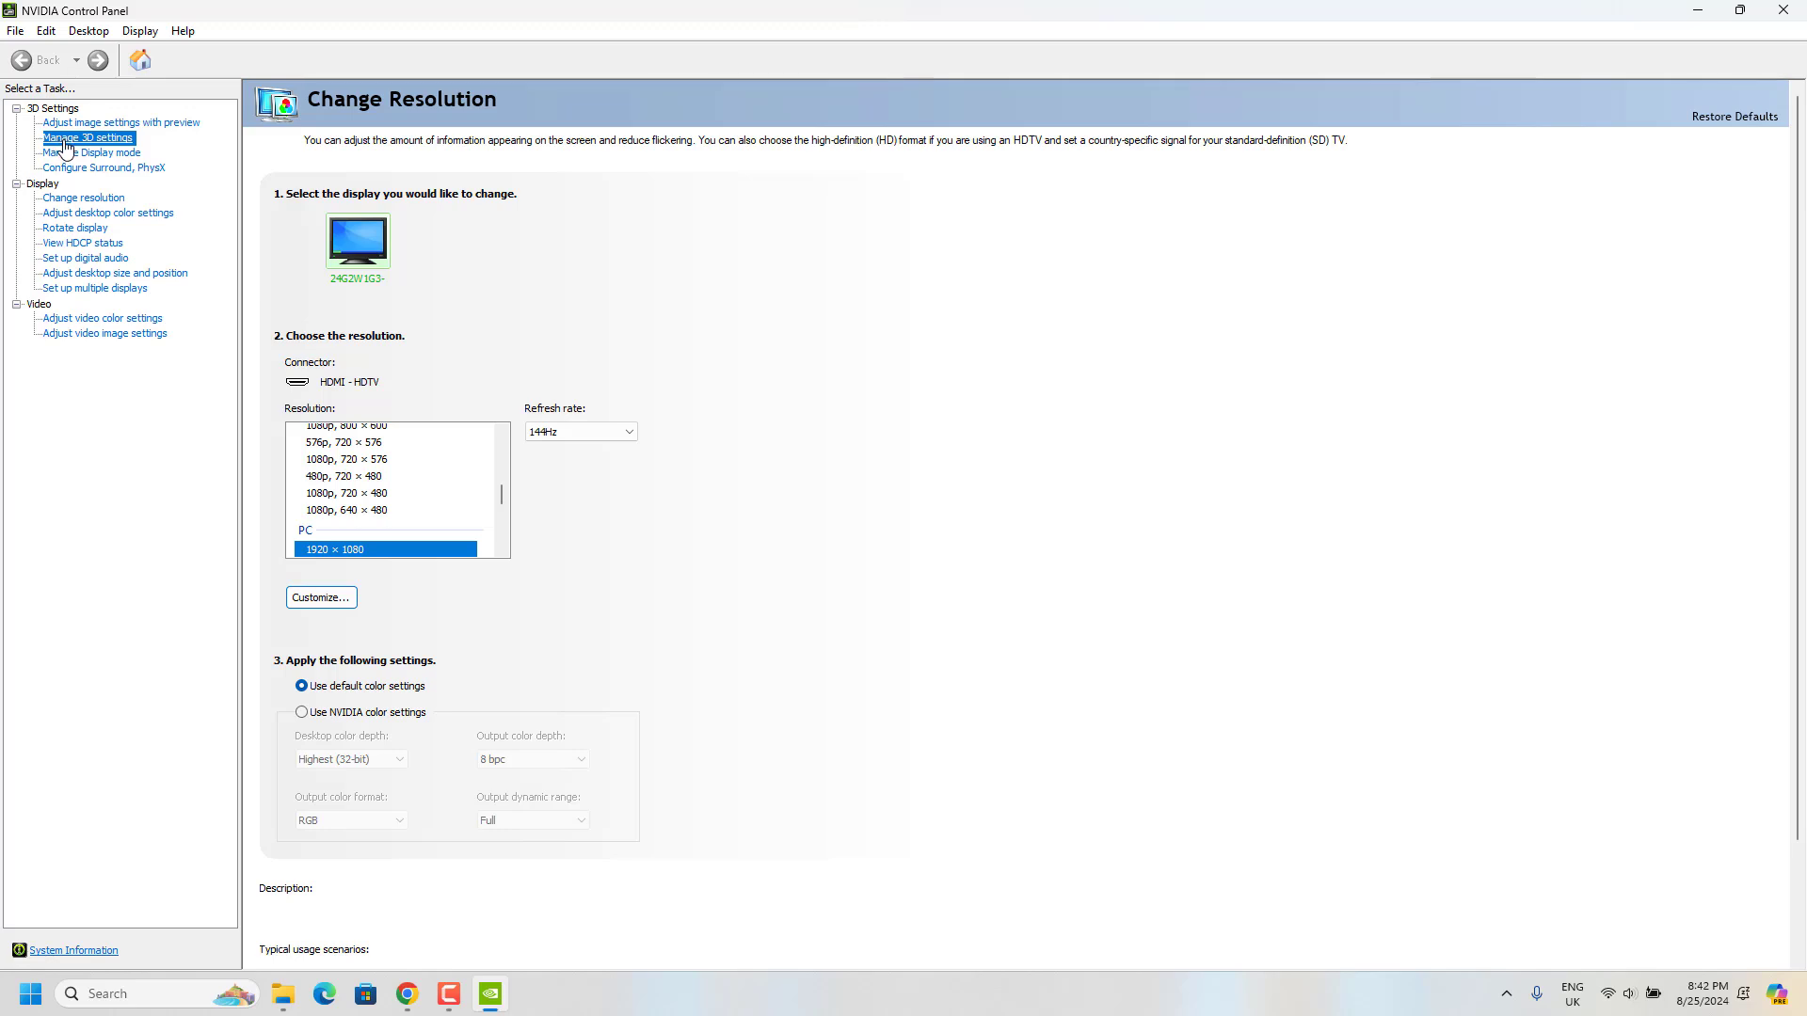
pyautogui.click(414, 228)
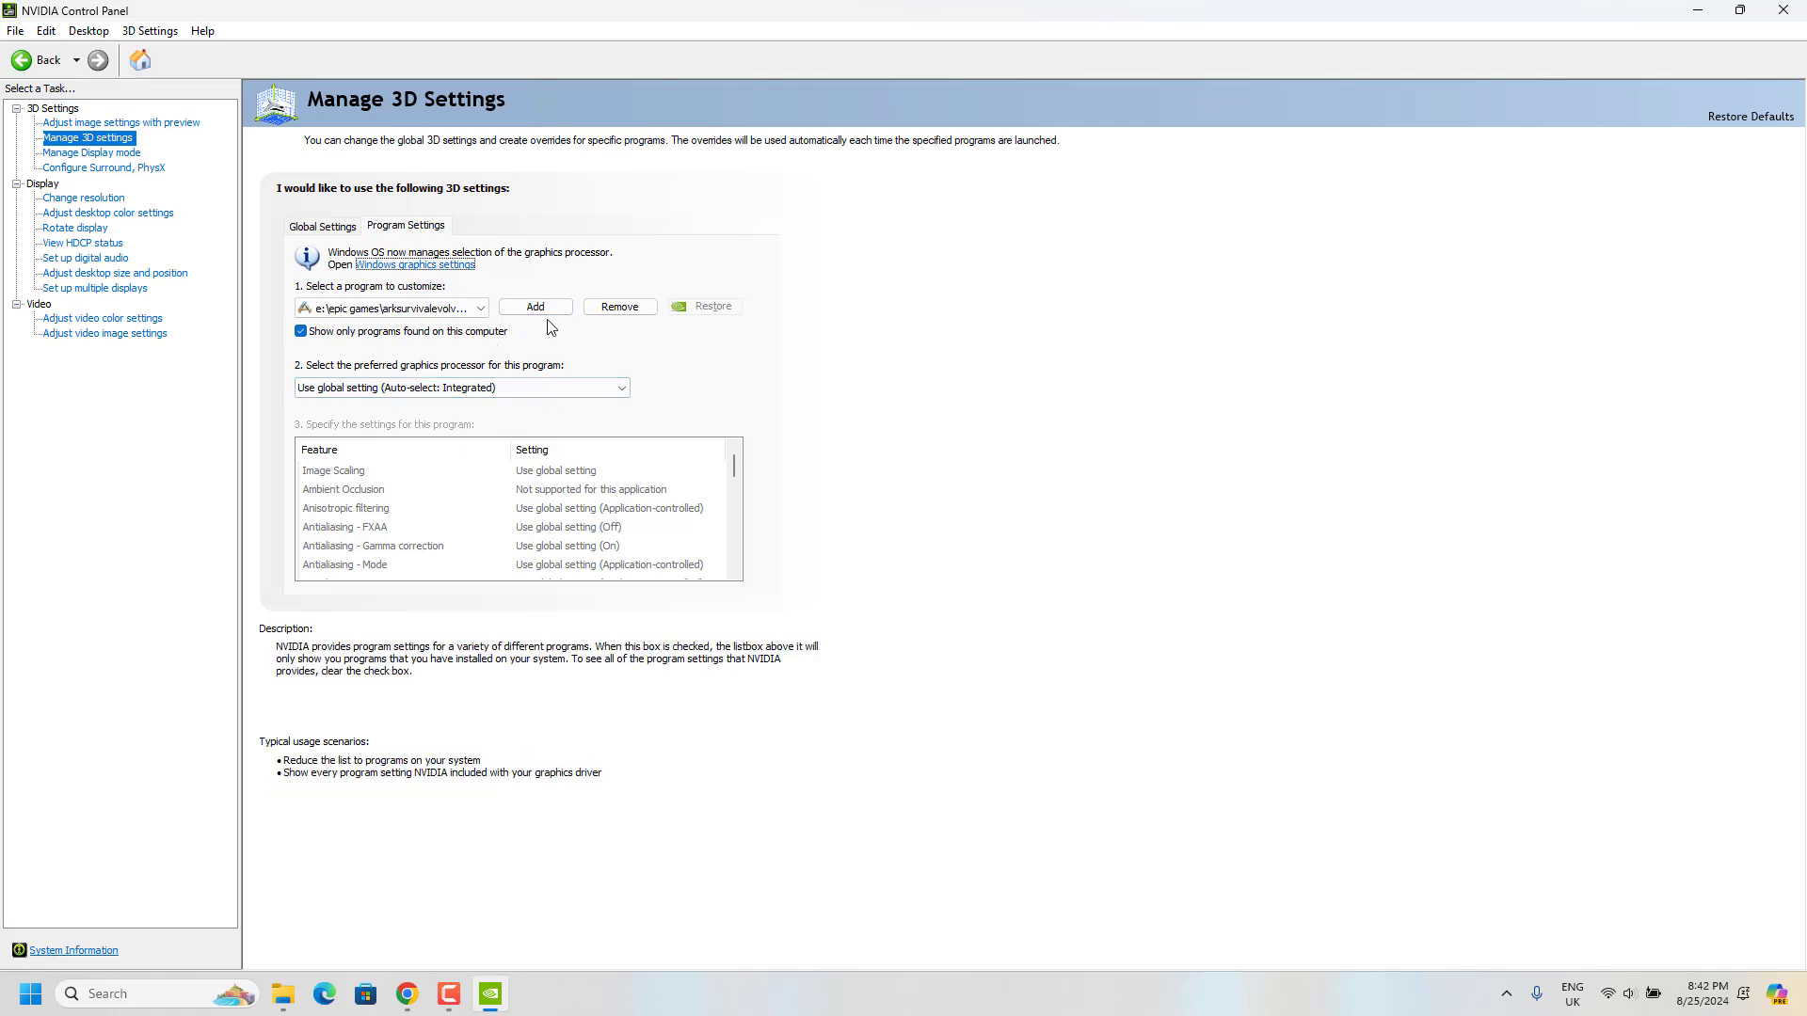
# Step: Add the B1 shortcut from the Desktop as a program to customize
pyautogui.click(535, 307)
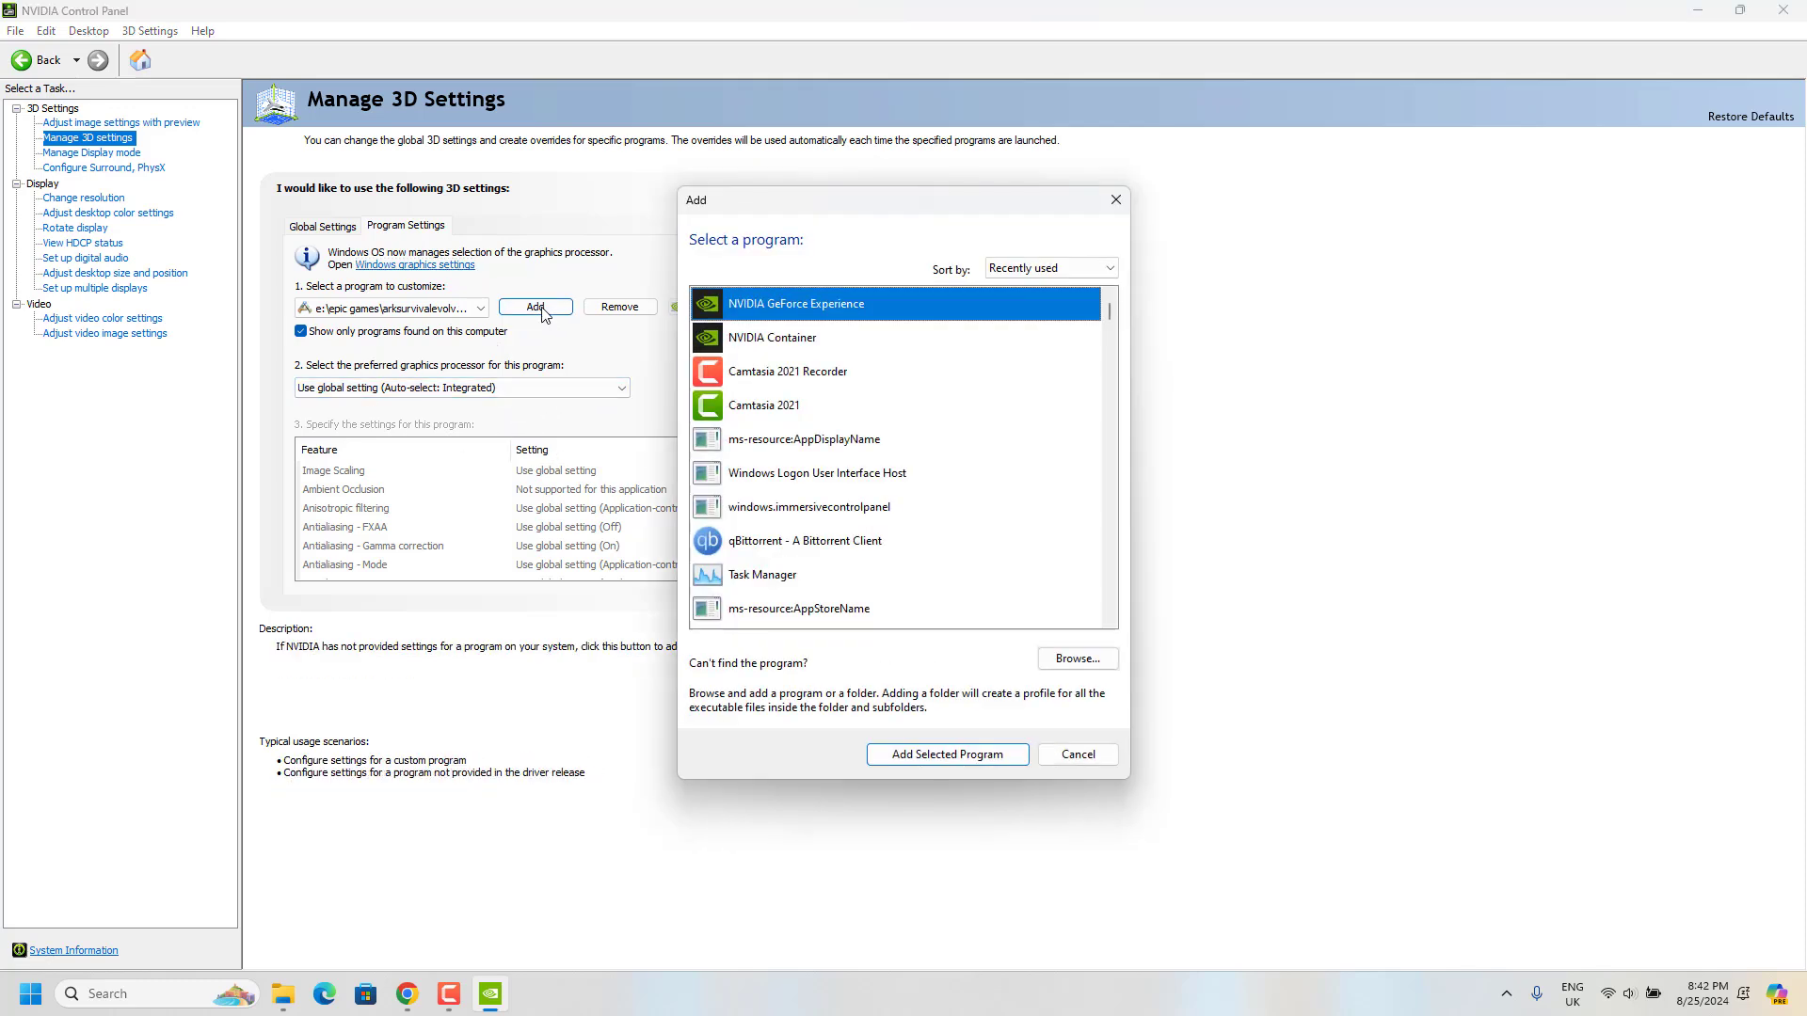
pyautogui.click(1064, 669)
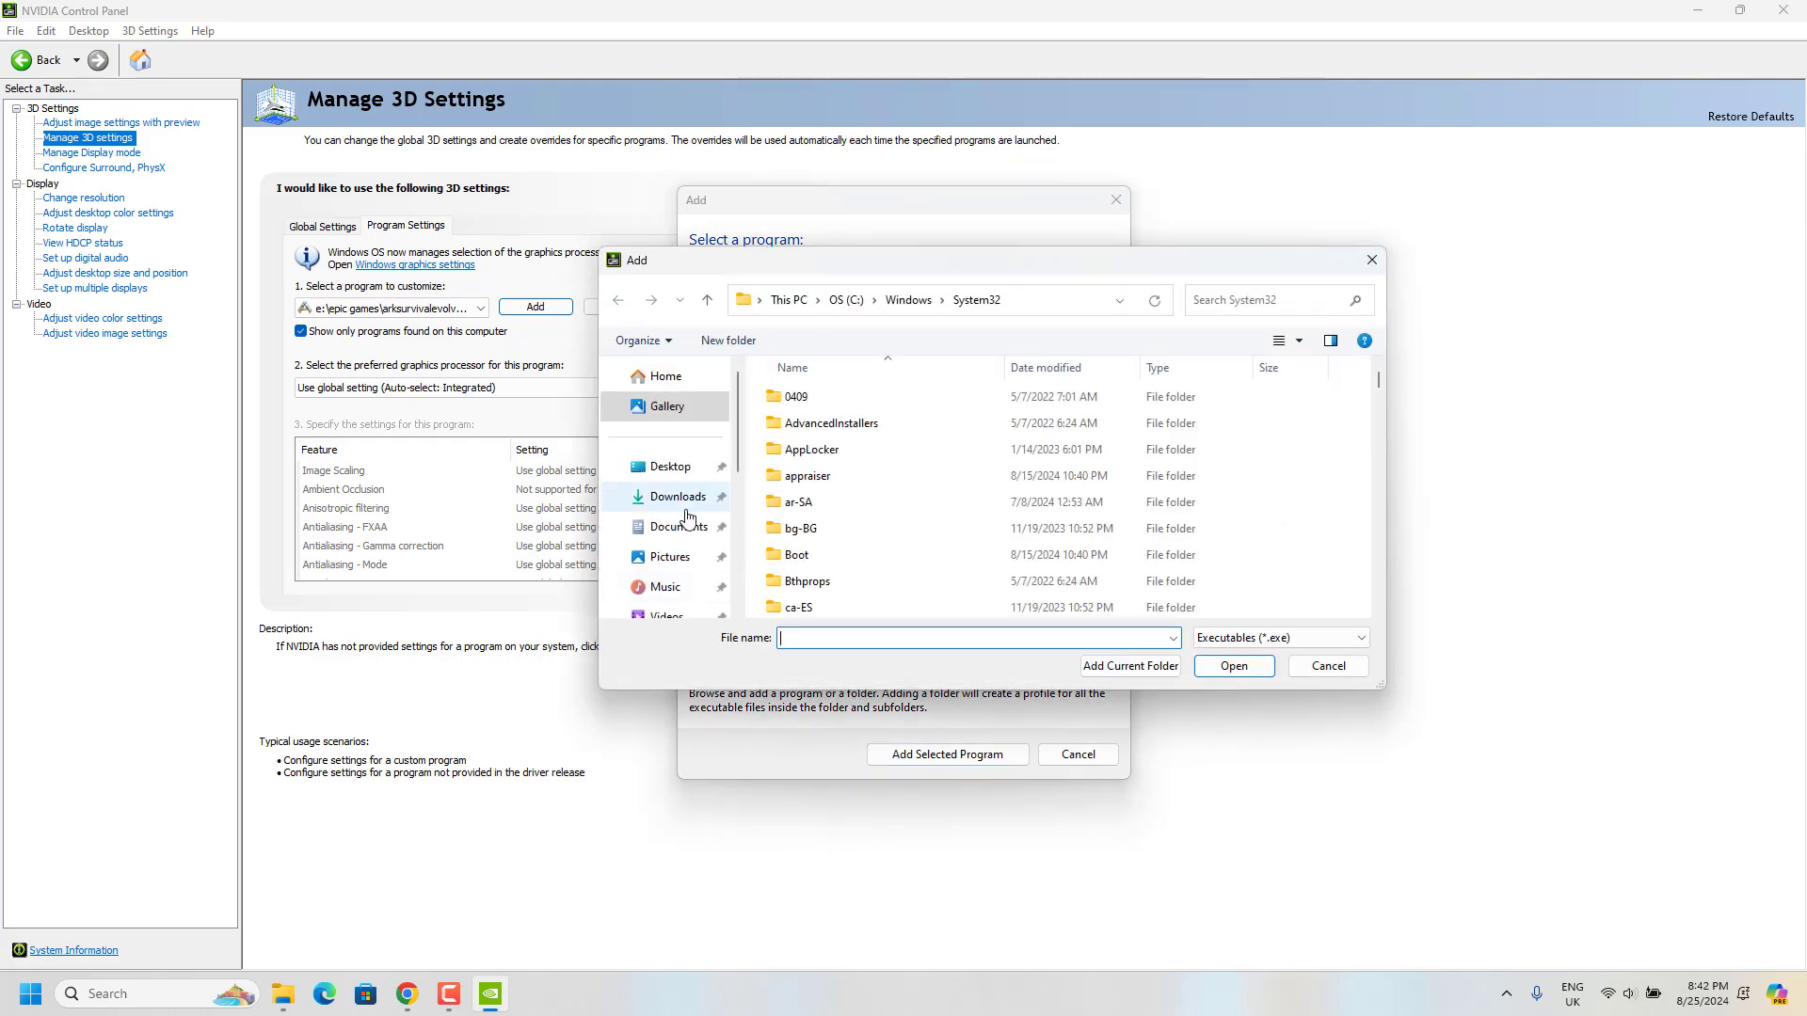
pyautogui.click(669, 467)
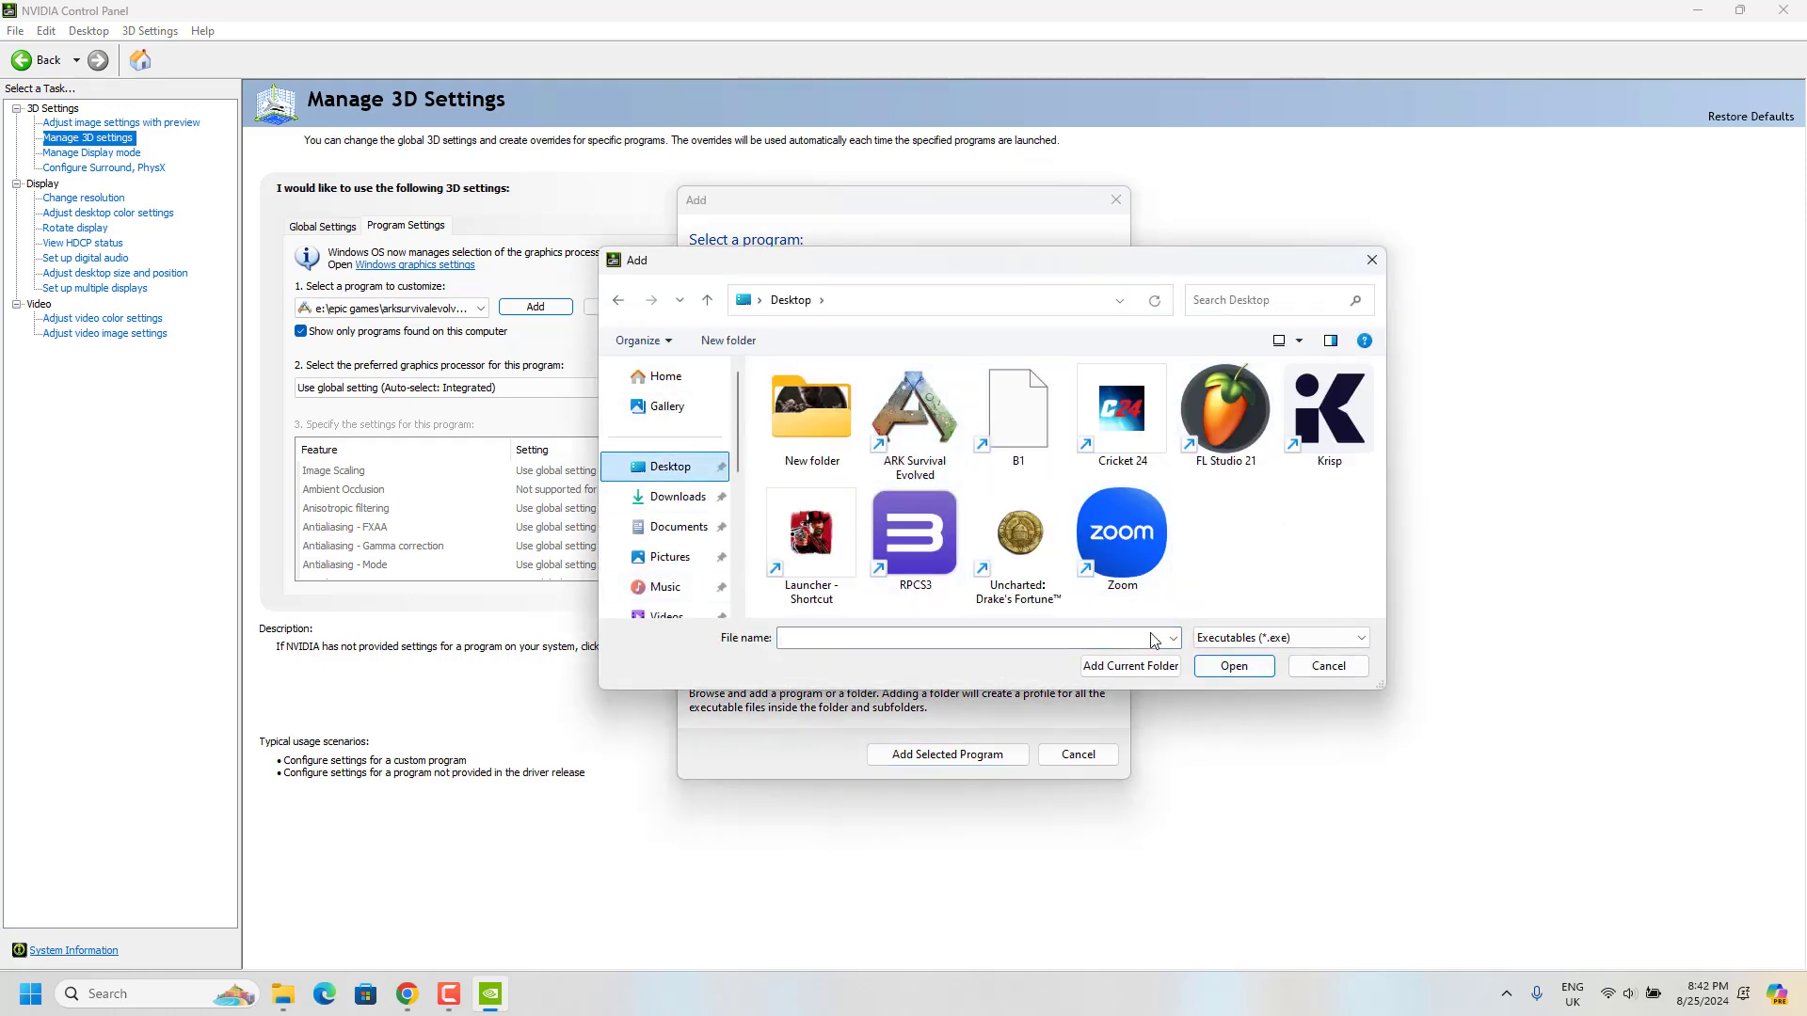
pyautogui.click(1018, 414)
pyautogui.click(1234, 666)
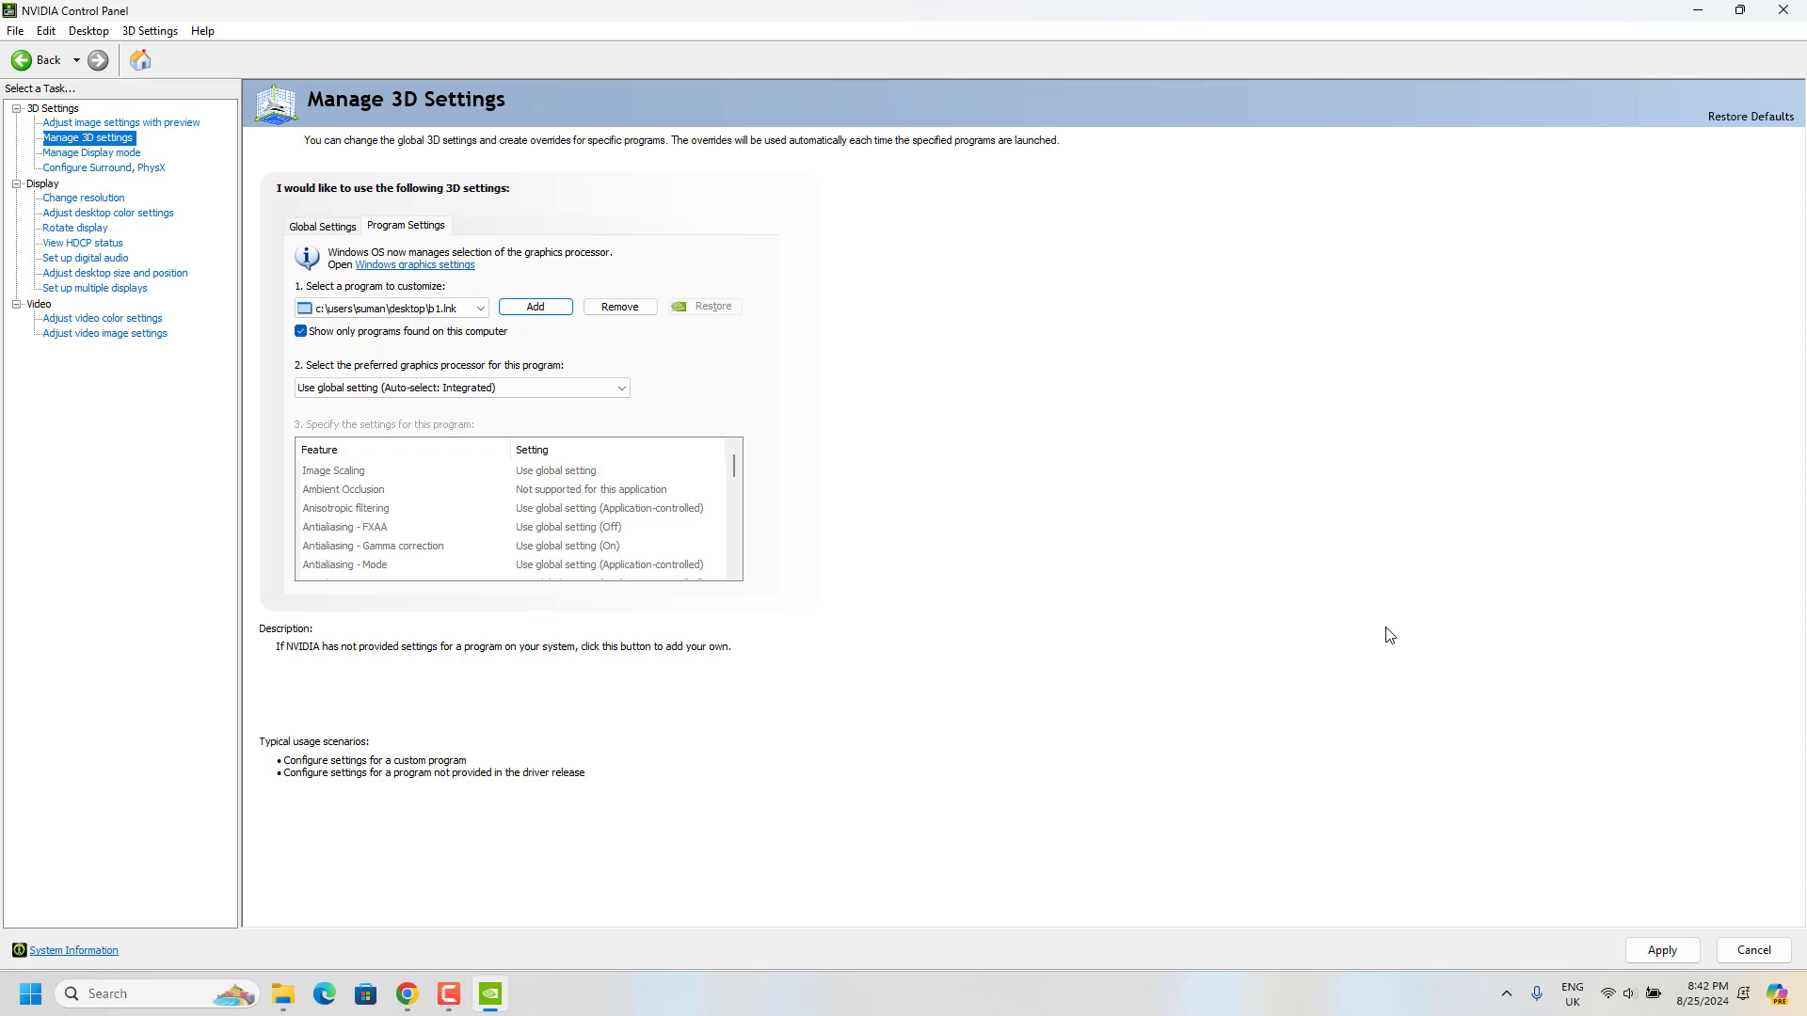
# Step: Set the preferred processor to High-performance NVIDIA, with anisotropic filtering and antialiasing mode Off
pyautogui.click(367, 387)
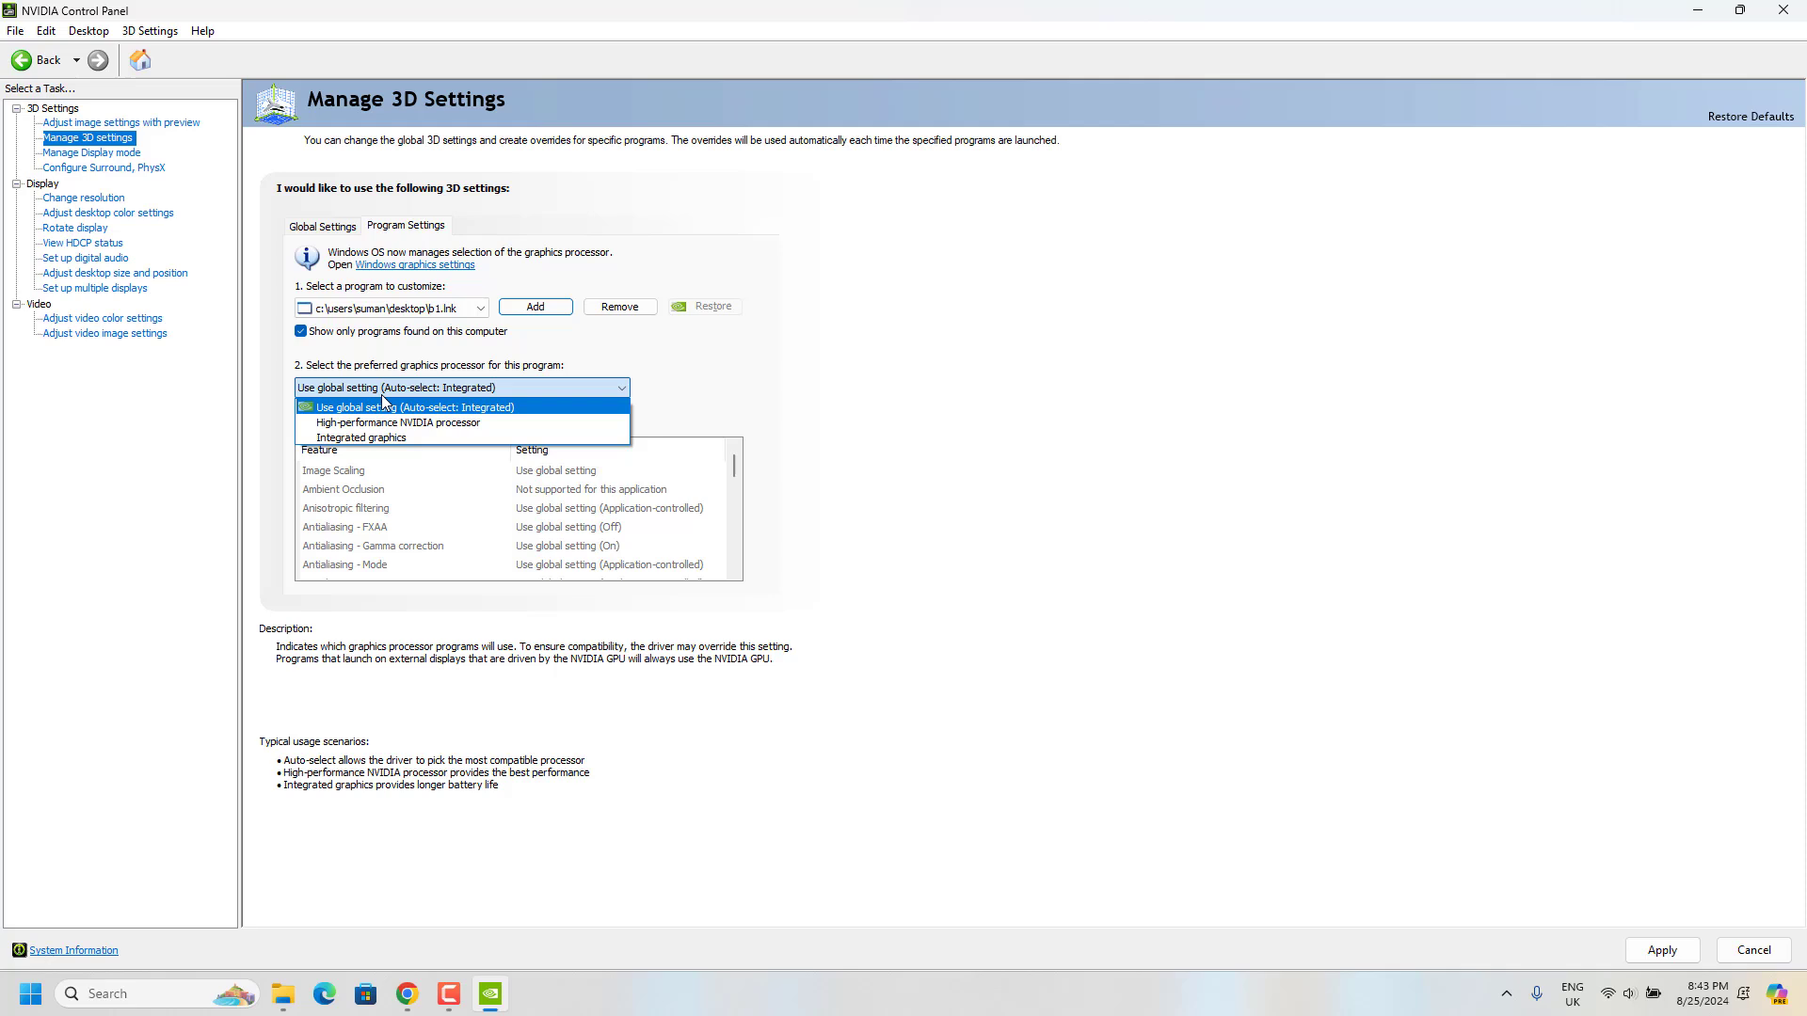
pyautogui.click(395, 425)
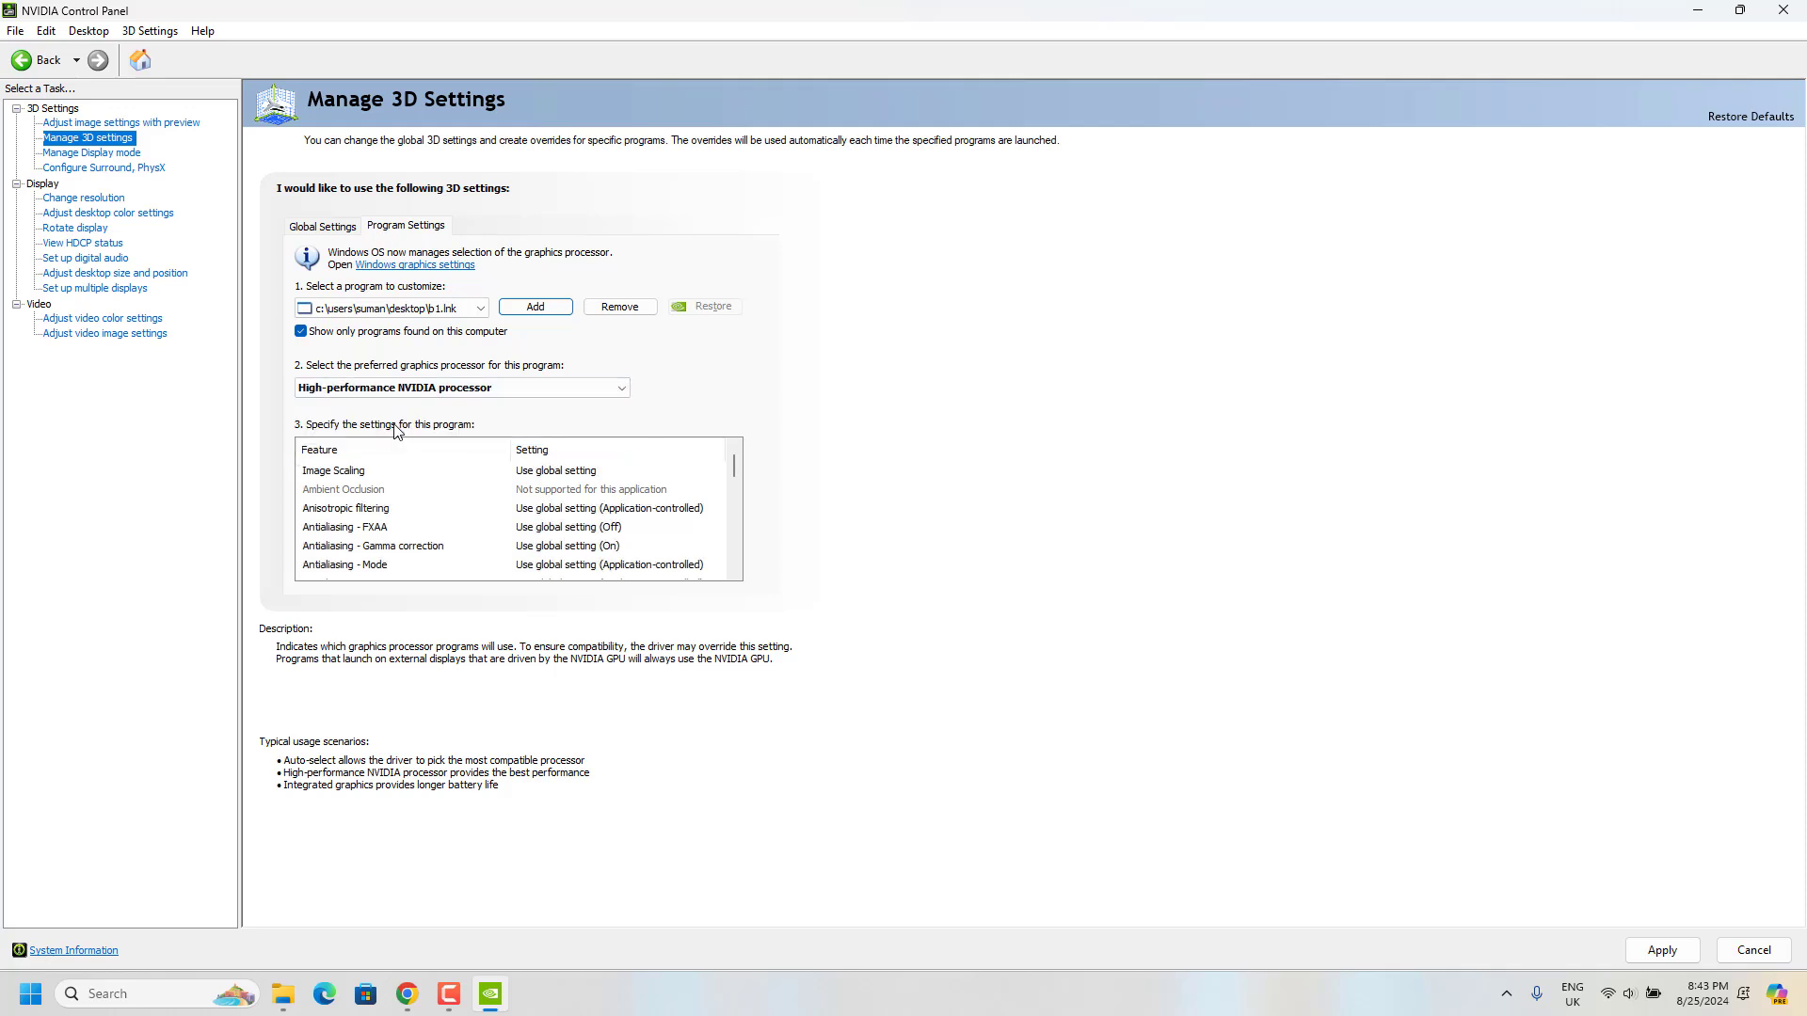
pyautogui.click(579, 509)
pyautogui.click(525, 557)
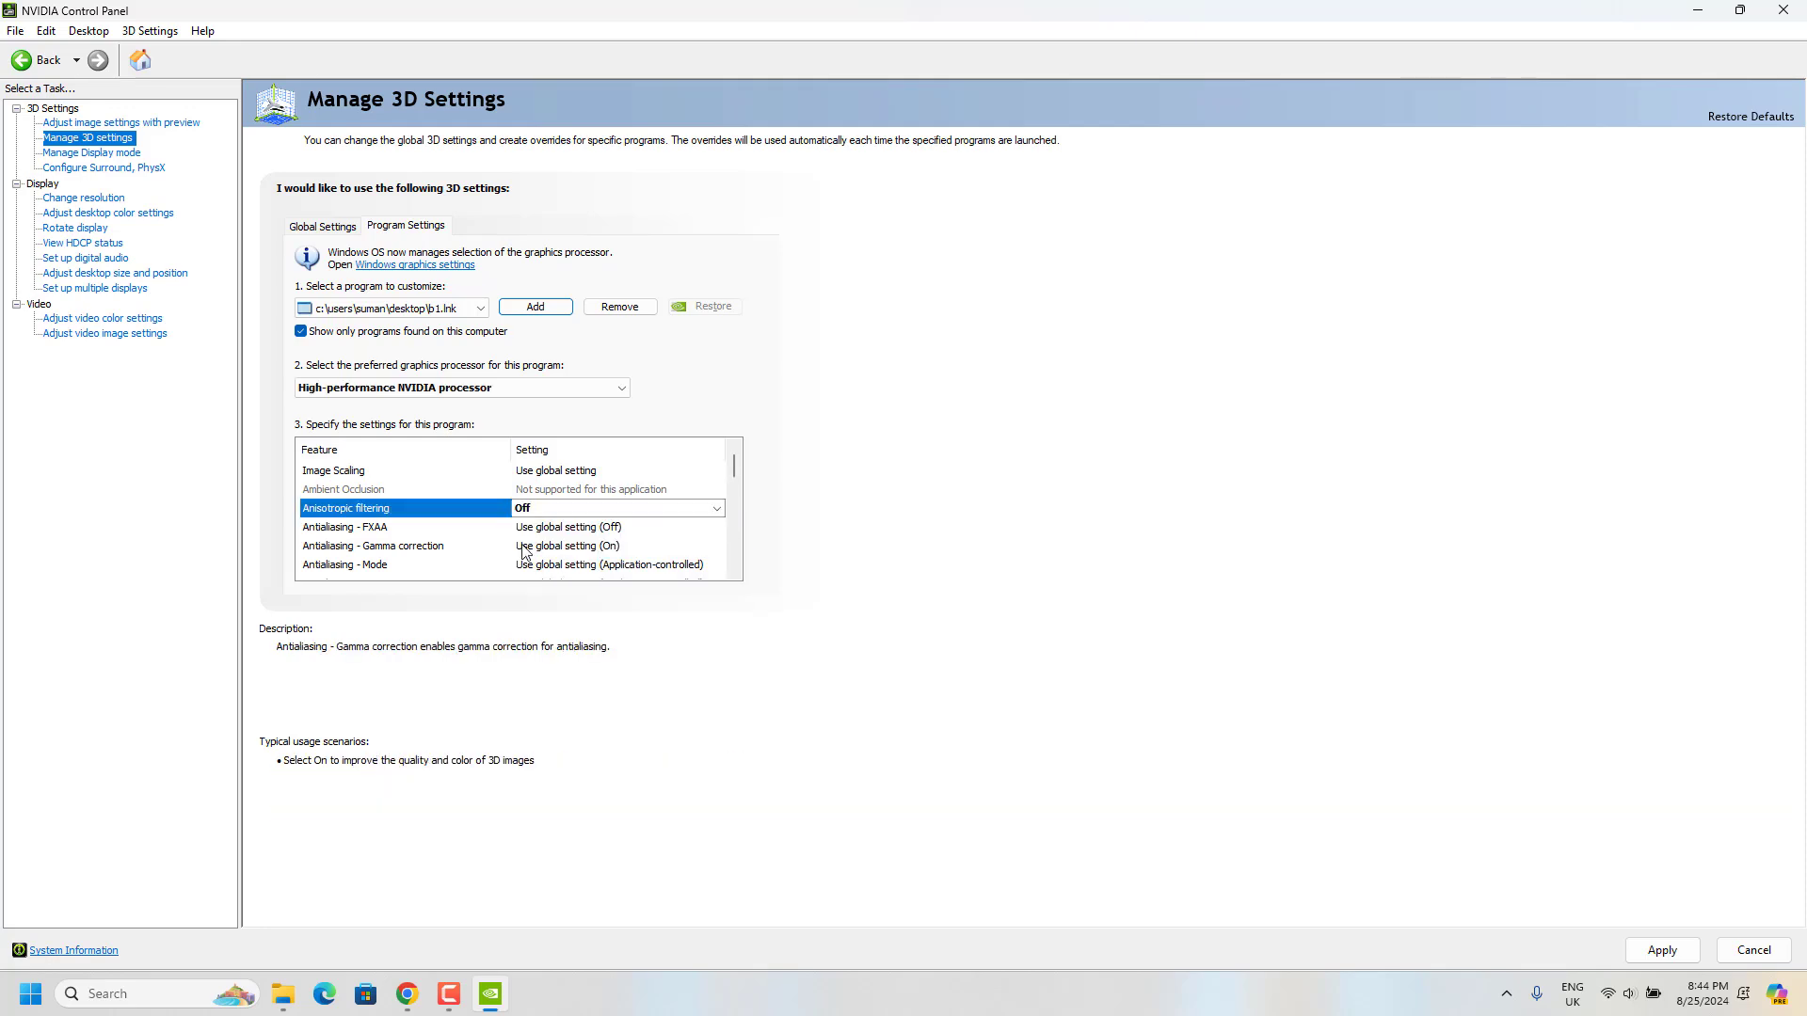
pyautogui.click(540, 566)
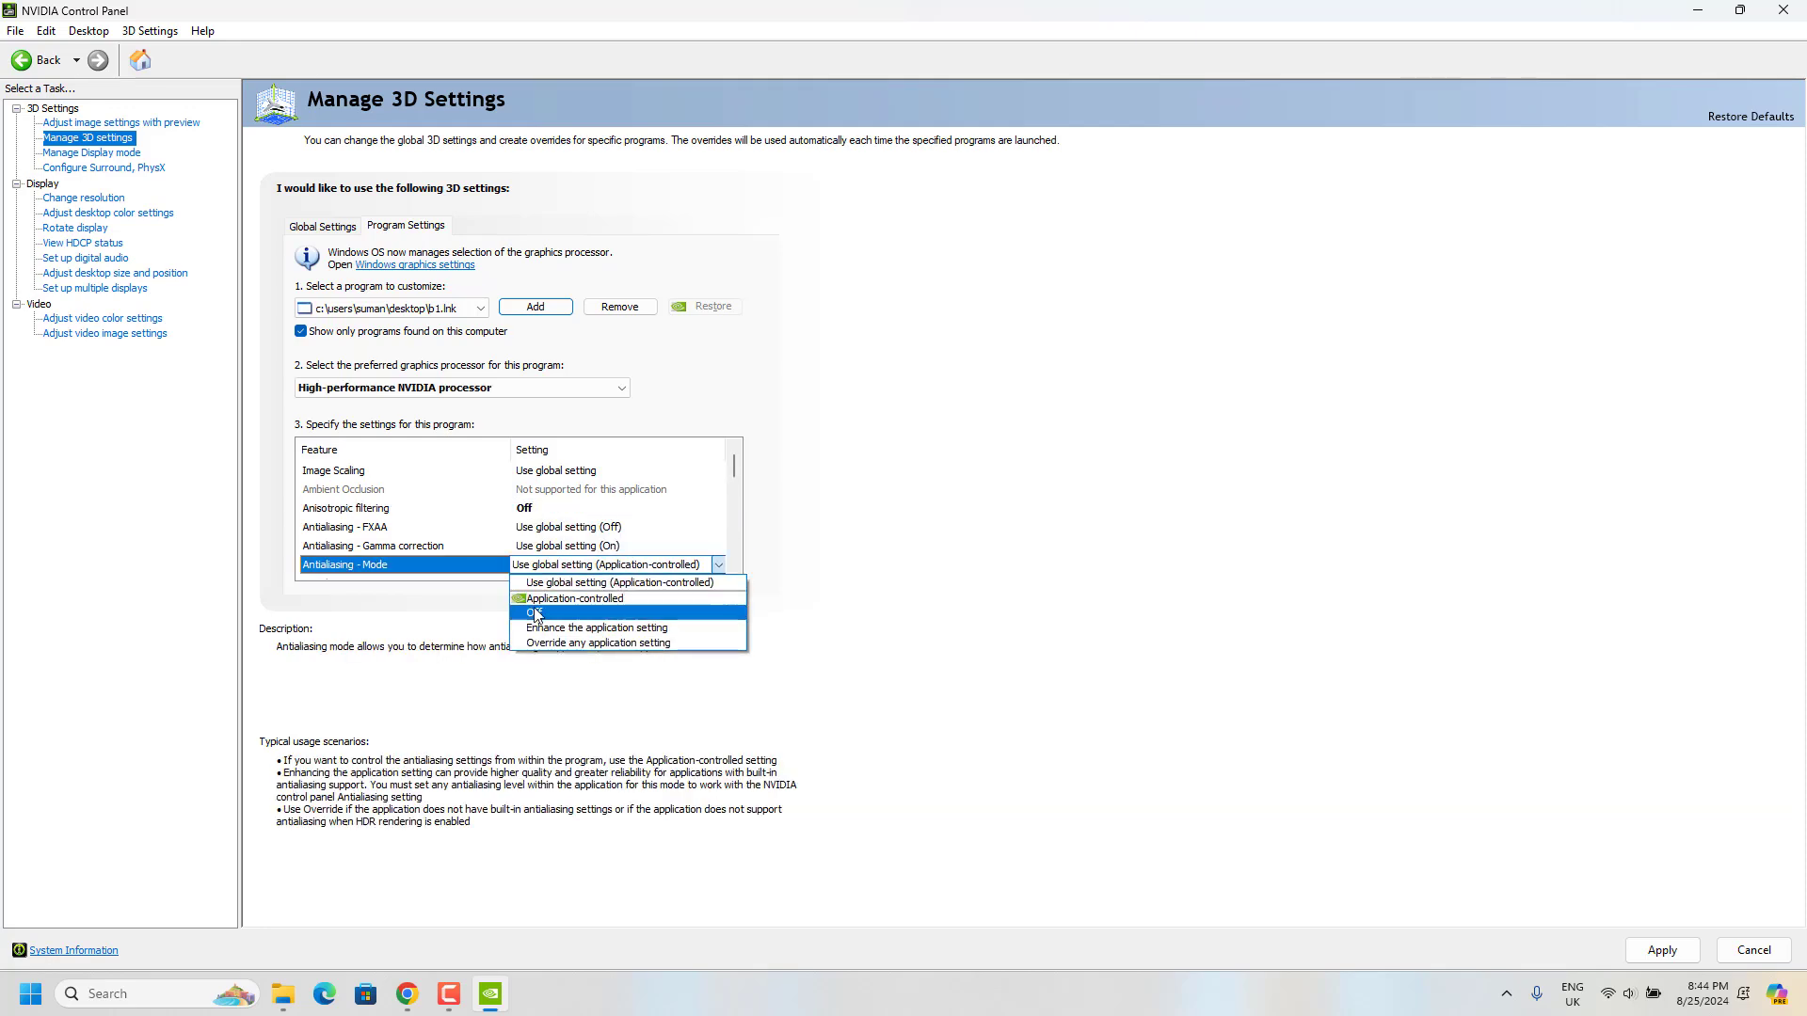
pyautogui.click(534, 613)
# Step: Set CUDA GPUs to use the RTX 3070 Ti Laptop GPU
pyautogui.scroll(-2, 532, 562)
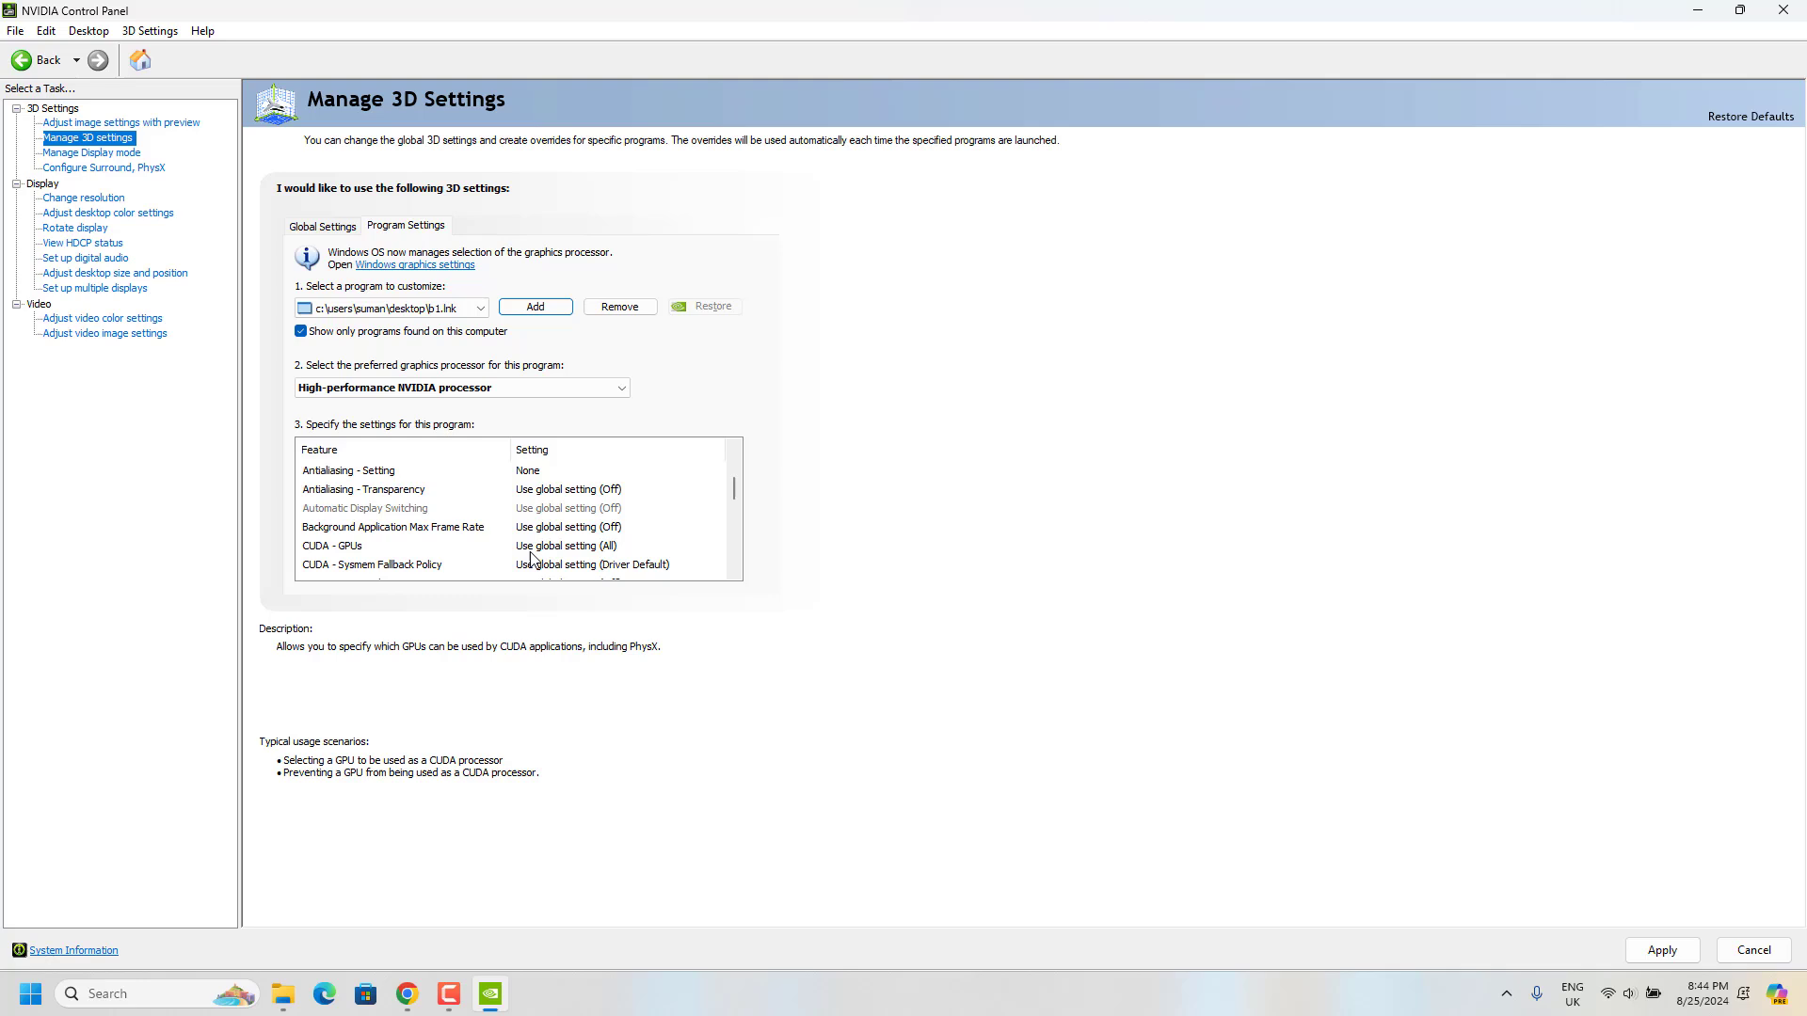
pyautogui.click(533, 549)
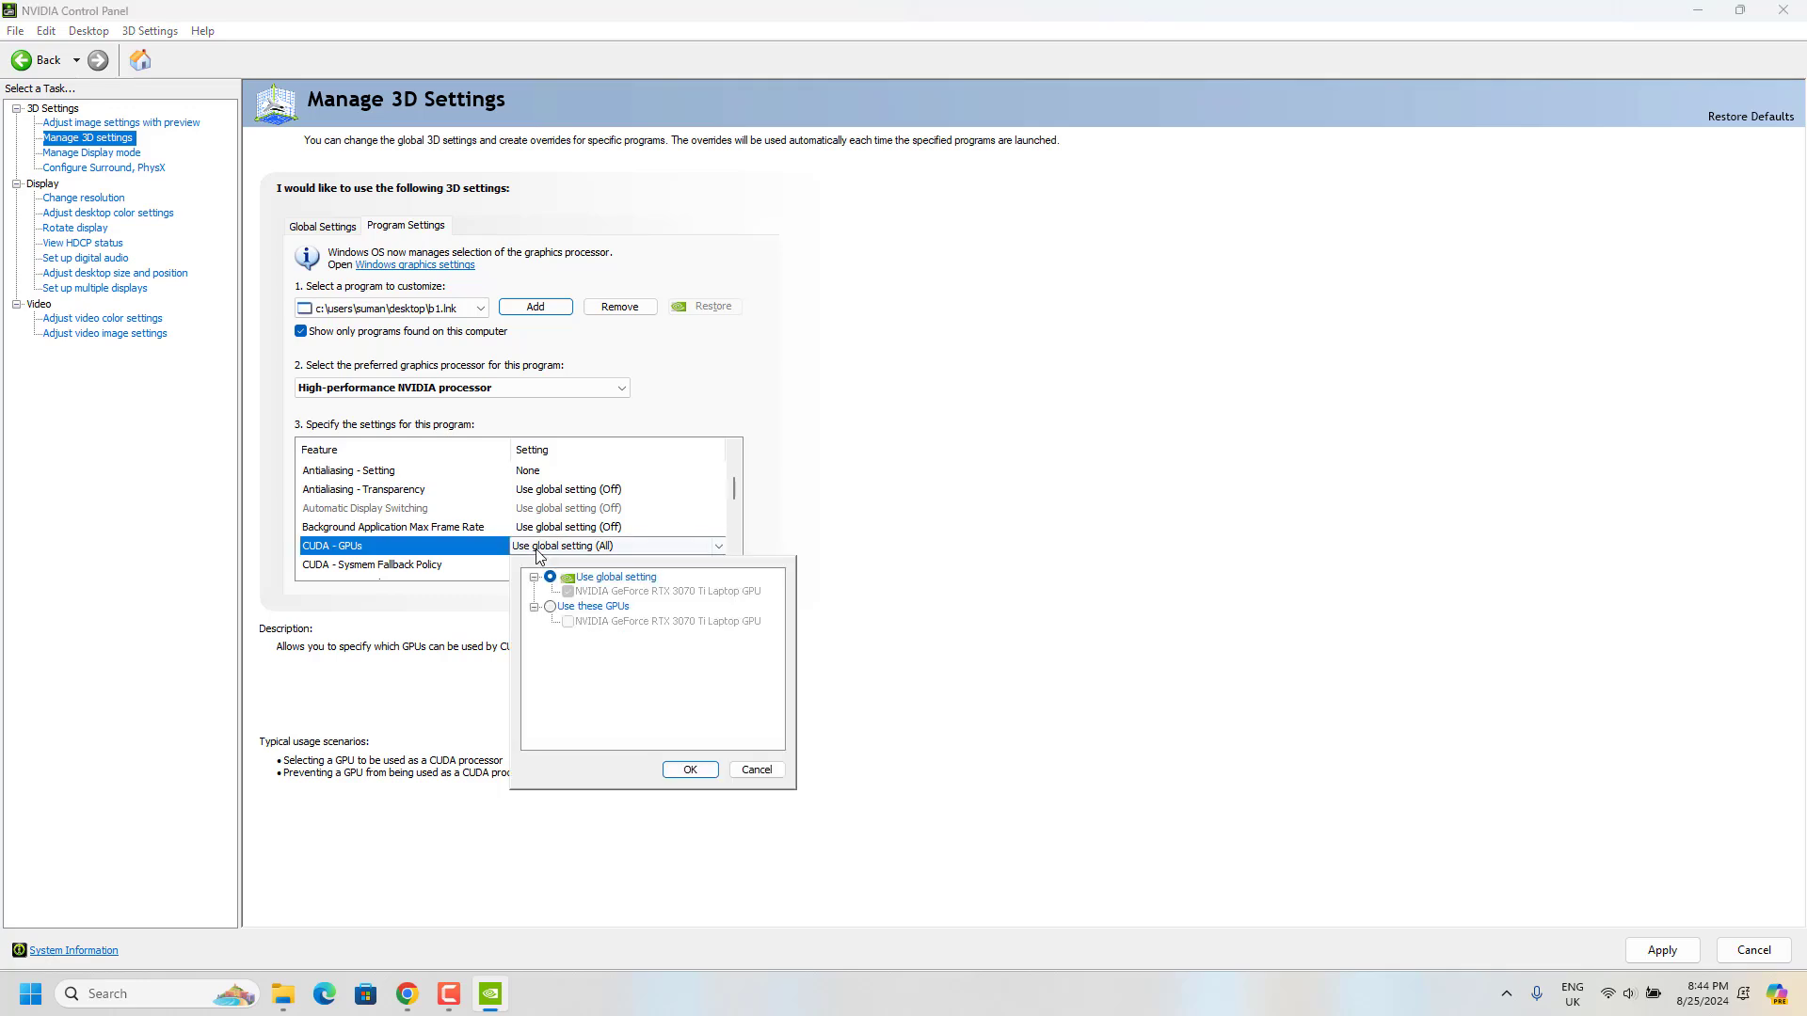
pyautogui.click(569, 592)
pyautogui.click(551, 607)
pyautogui.click(568, 622)
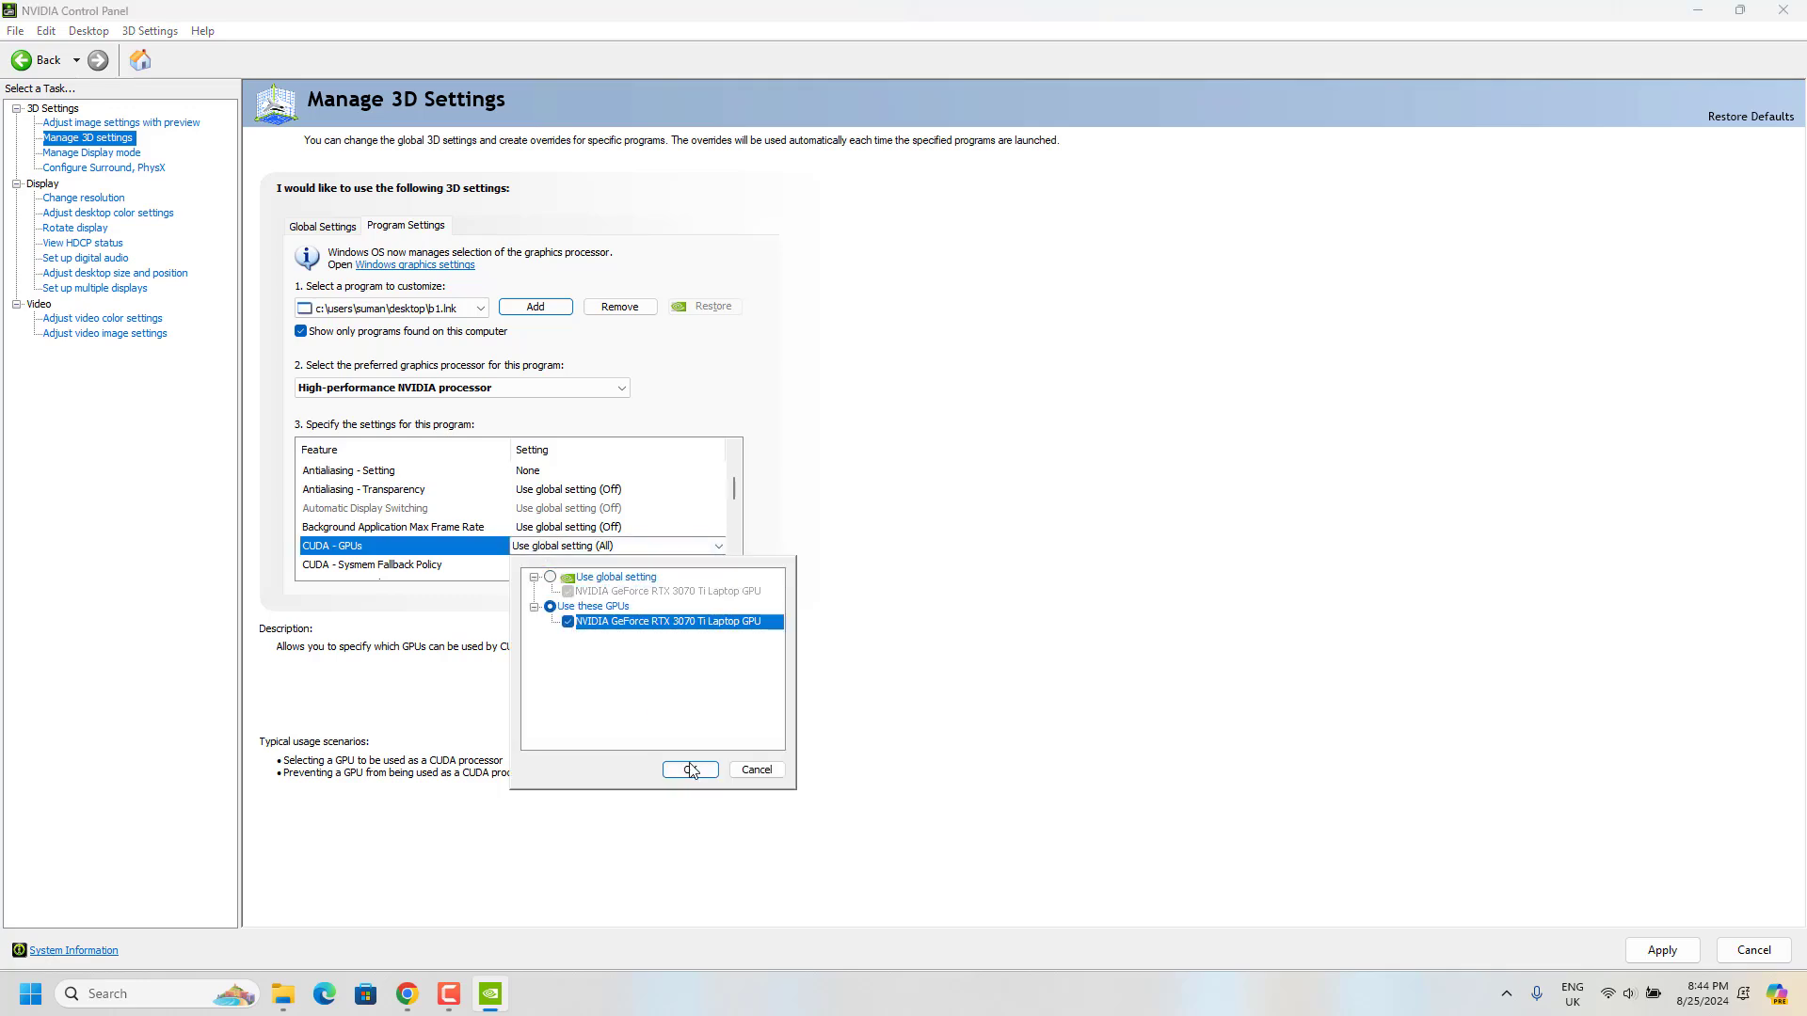
pyautogui.click(690, 770)
# Step: Make the RTX 3070 Ti Laptop GPU the OpenGL rendering GPU
pyautogui.scroll(-1, 489, 548)
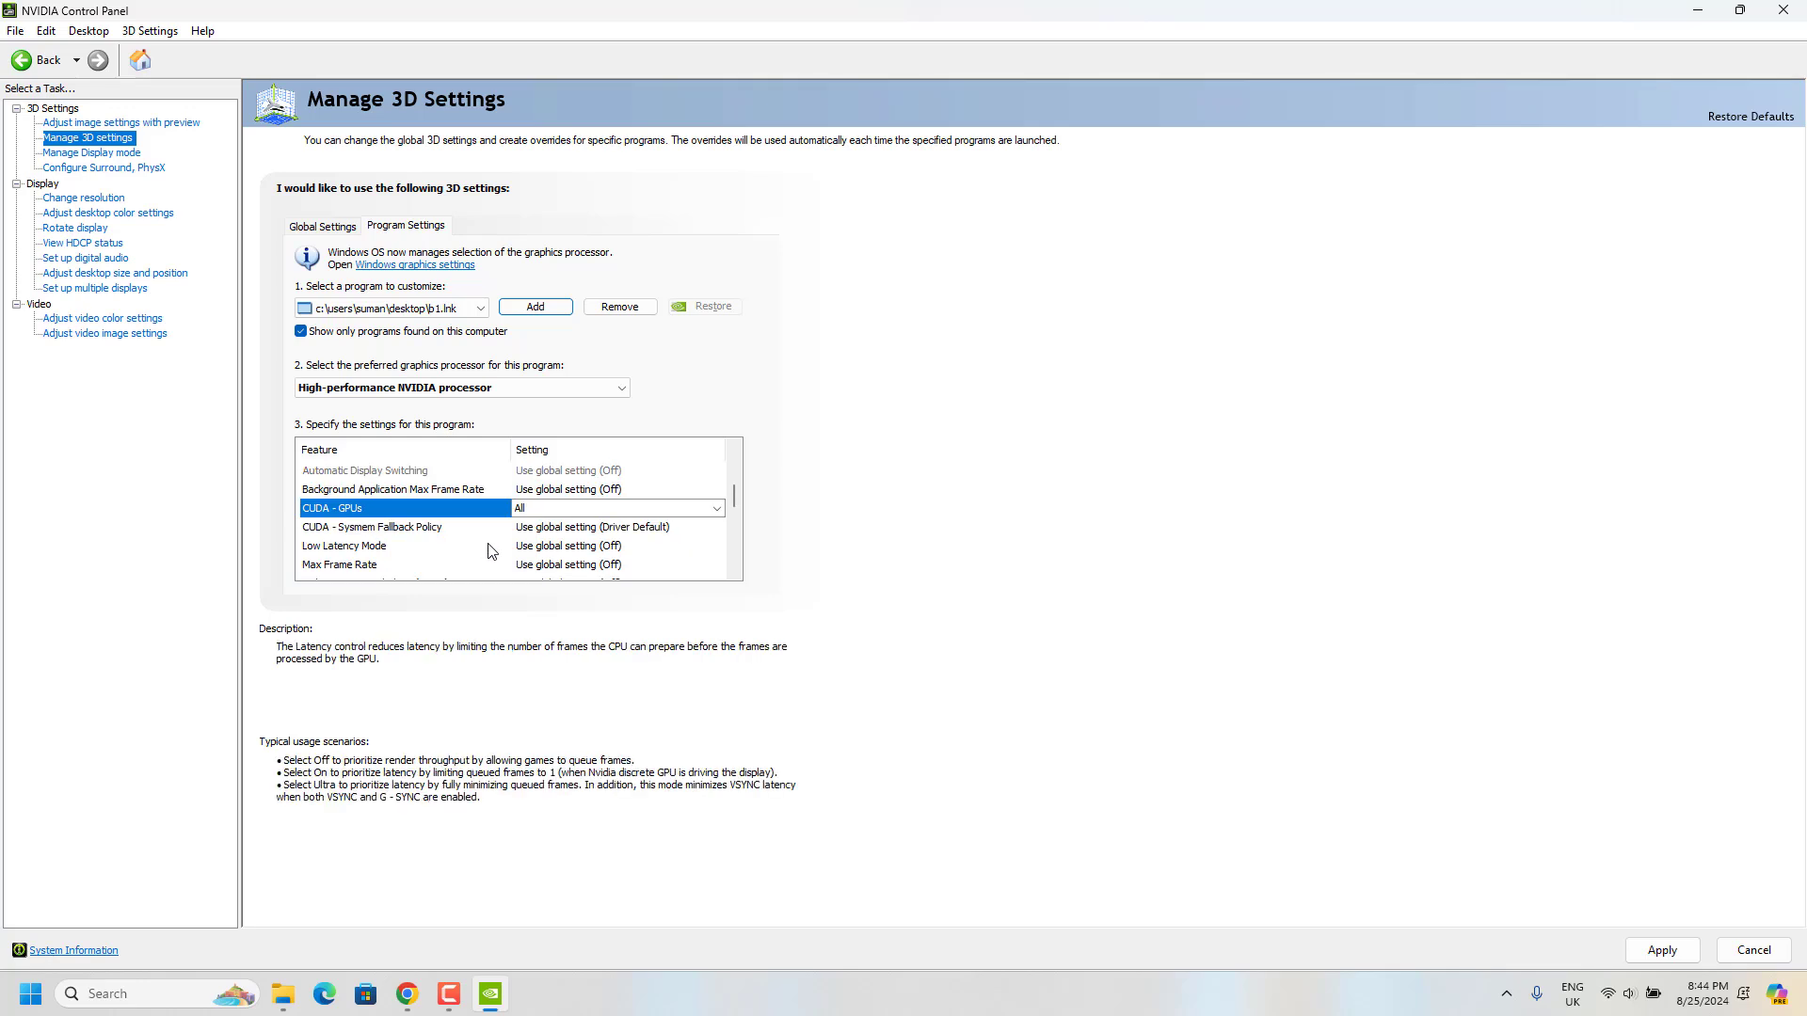
pyautogui.scroll(-1, 489, 550)
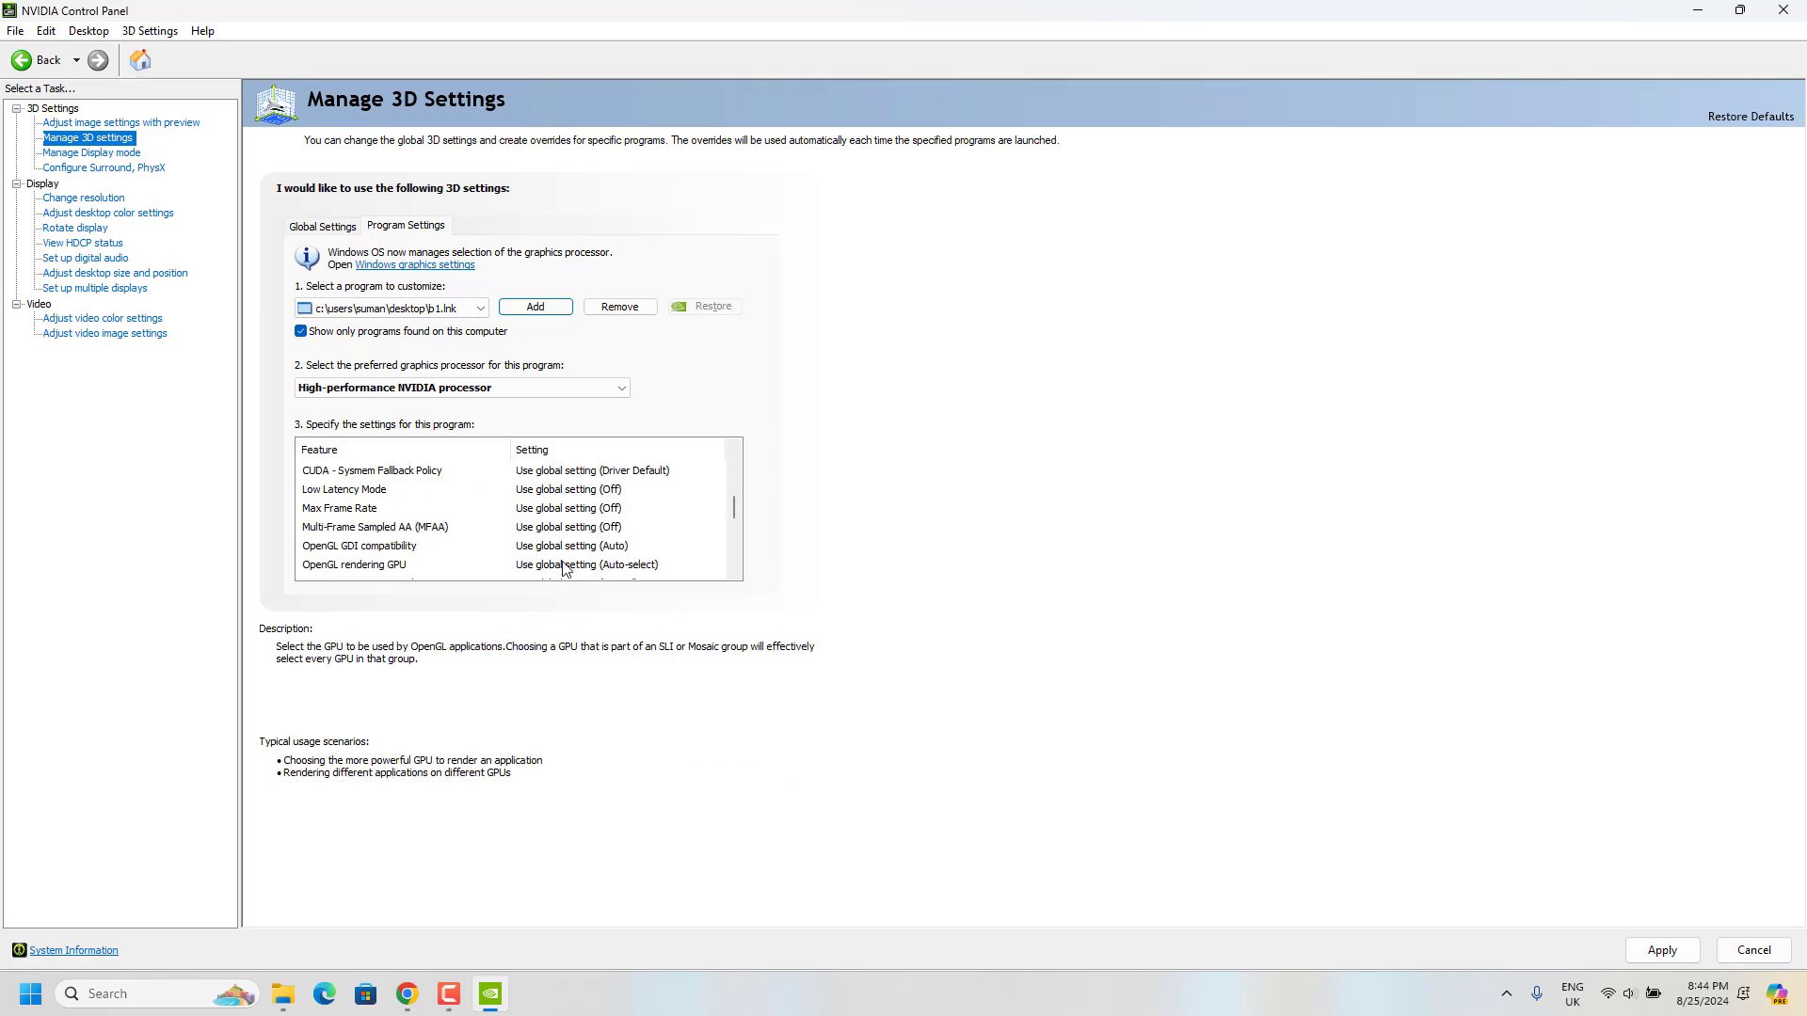
pyautogui.click(563, 565)
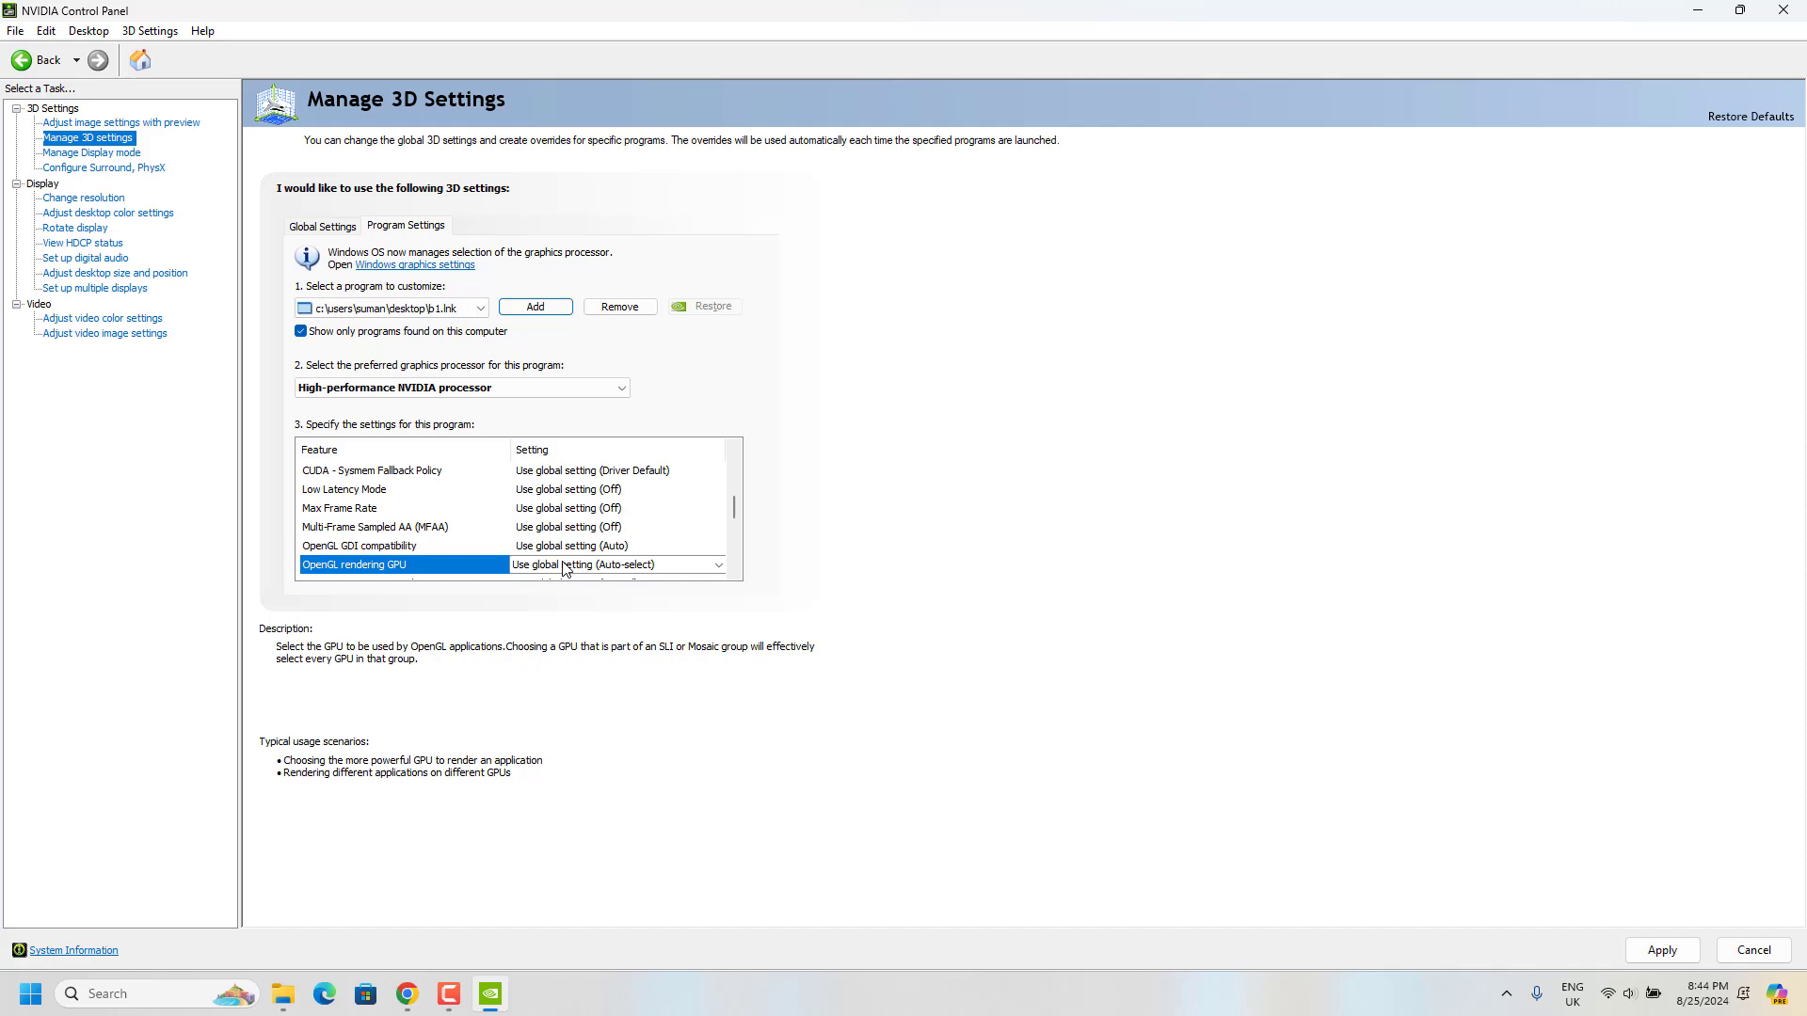
pyautogui.click(565, 564)
pyautogui.click(574, 613)
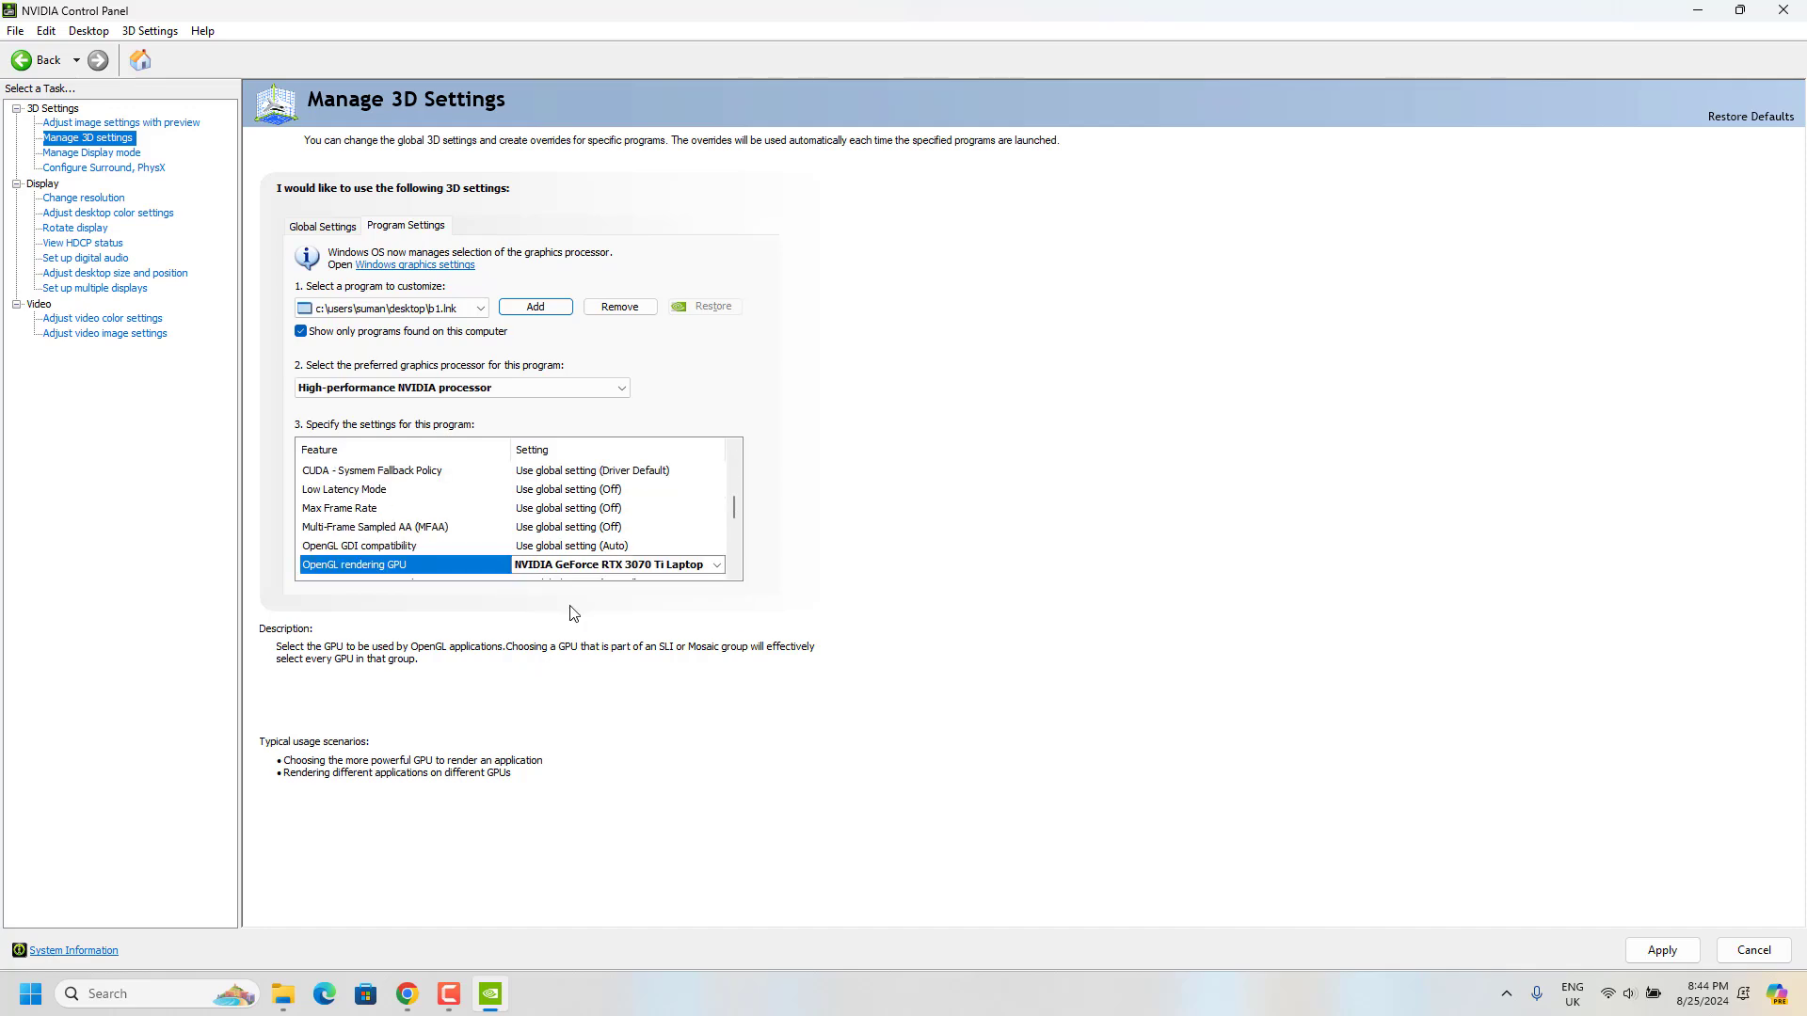
# Step: Set power management to Prefer maximum performance and texture filtering quality to High performance
pyautogui.scroll(-2, 565, 546)
pyautogui.click(565, 470)
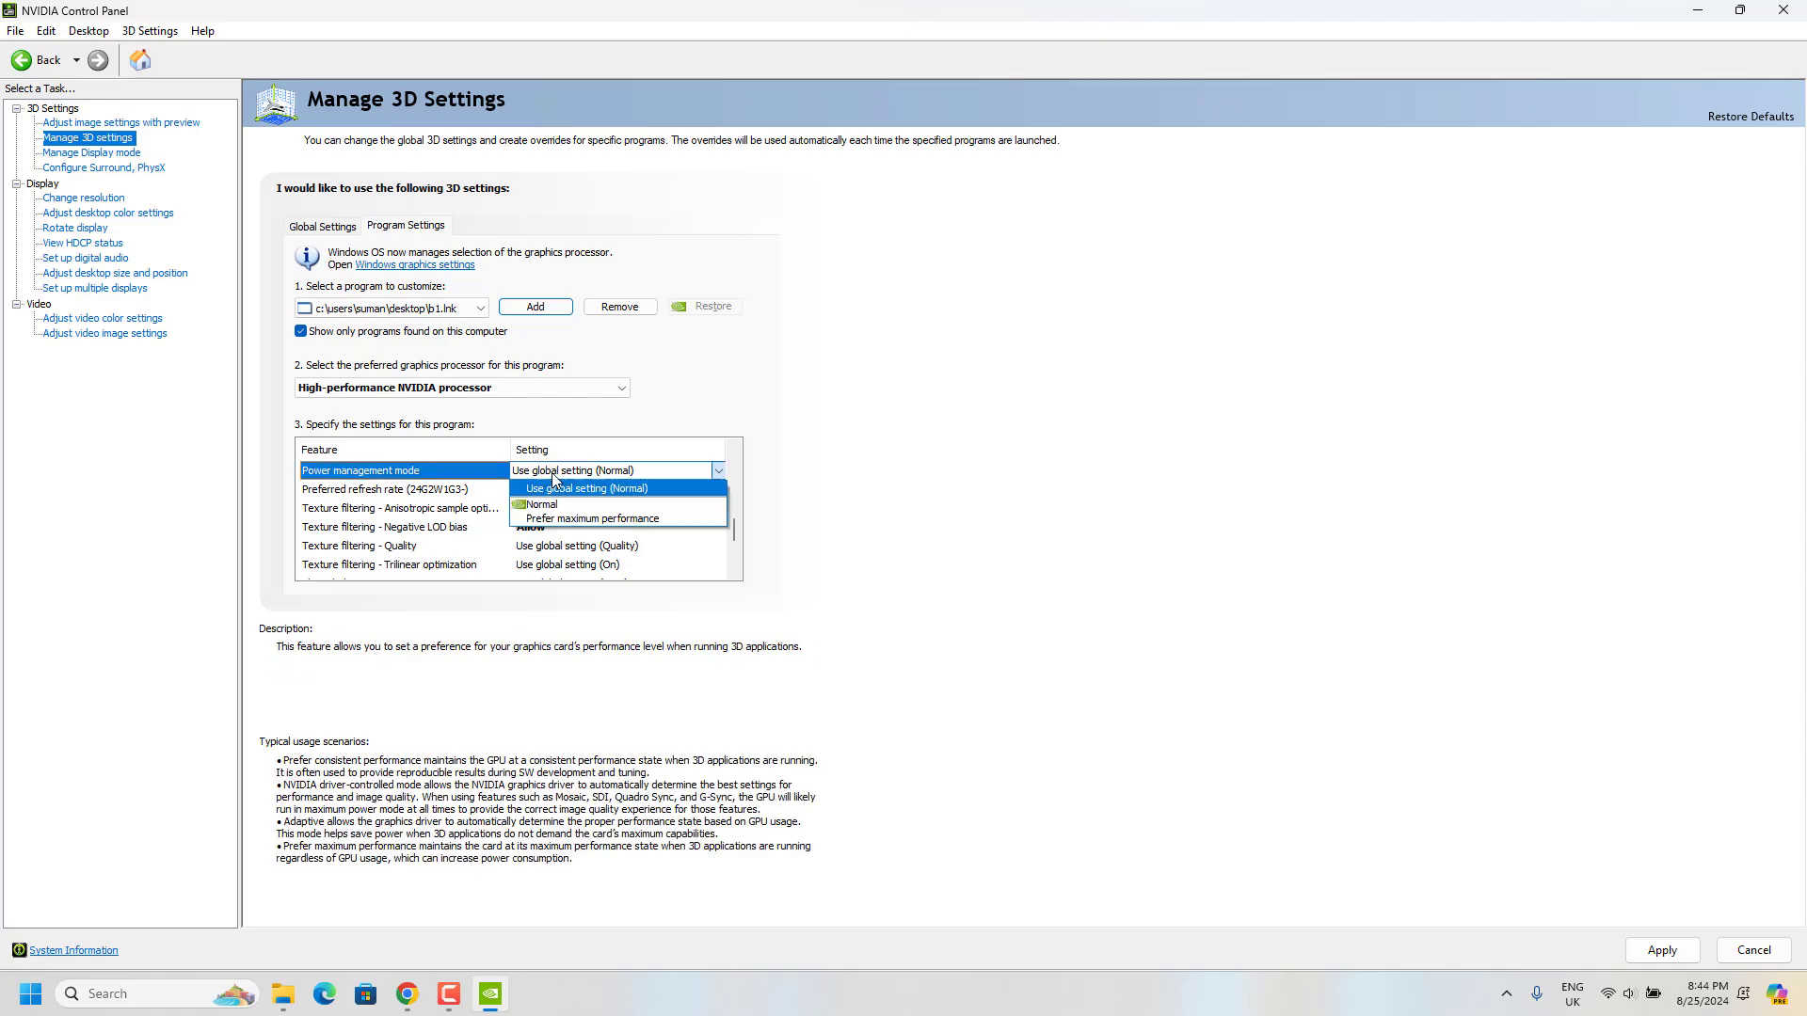
pyautogui.click(562, 519)
pyautogui.scroll(-2, 403, 537)
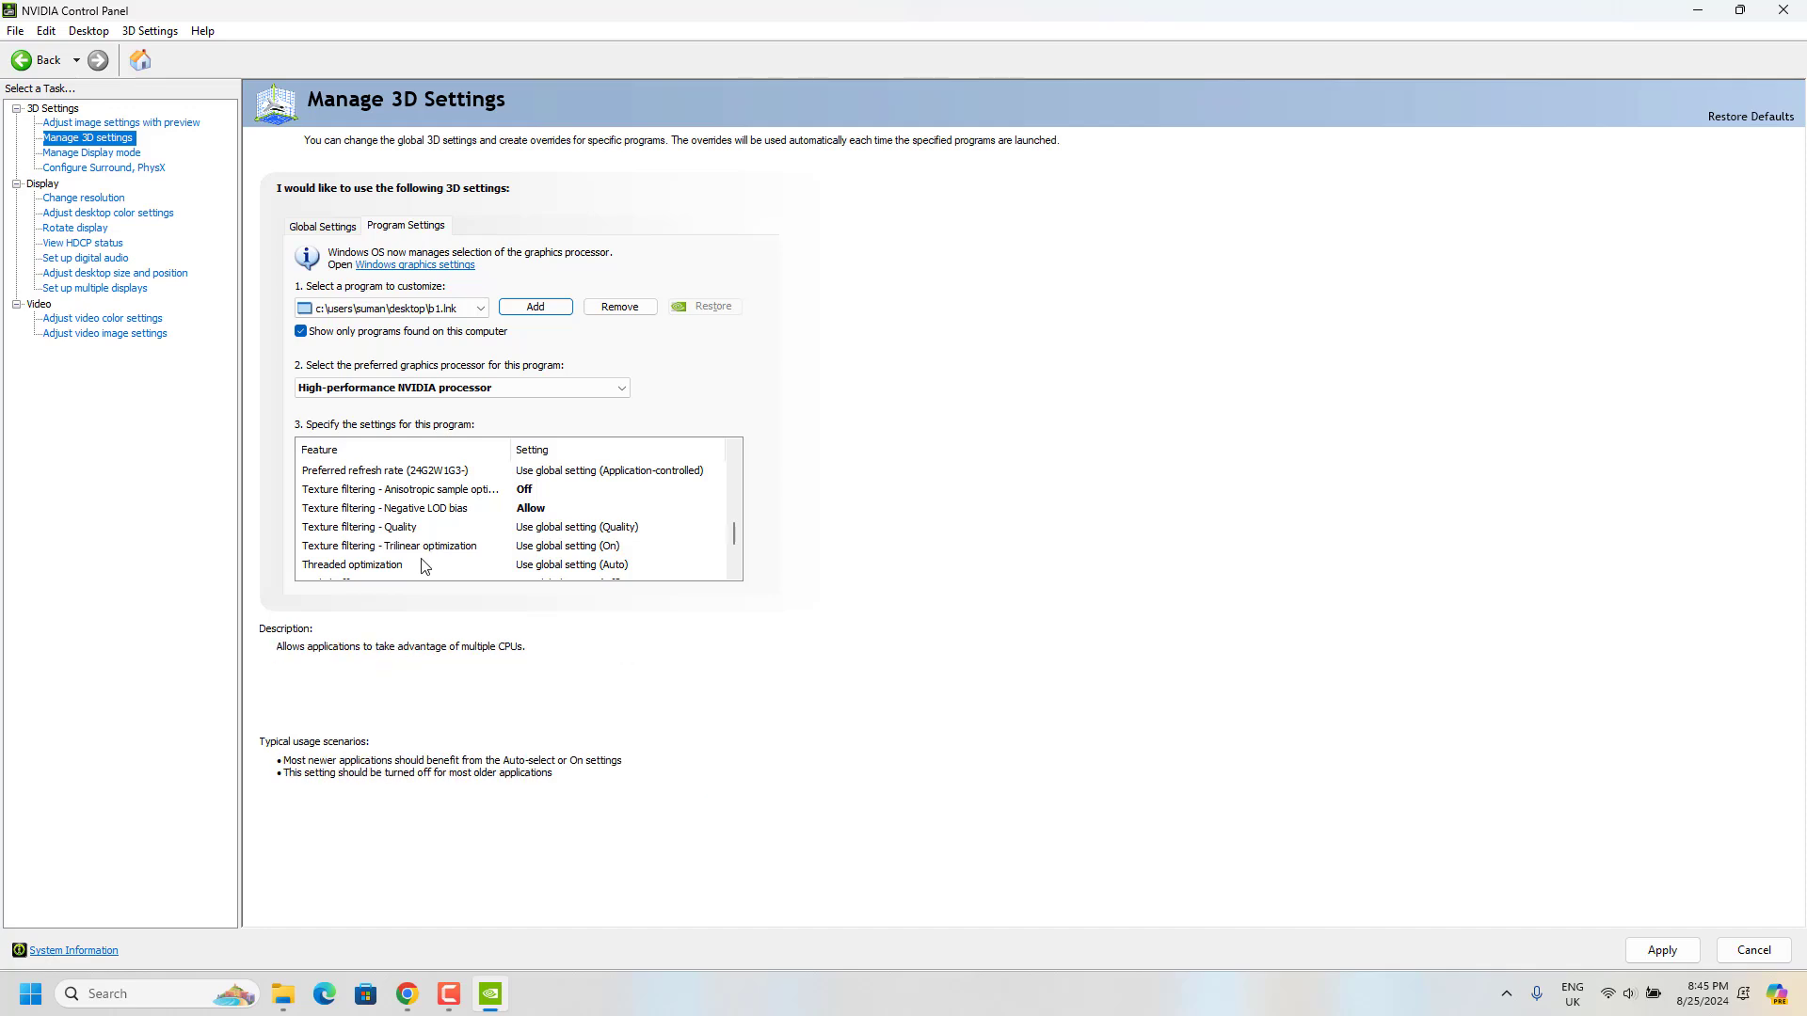
pyautogui.click(574, 527)
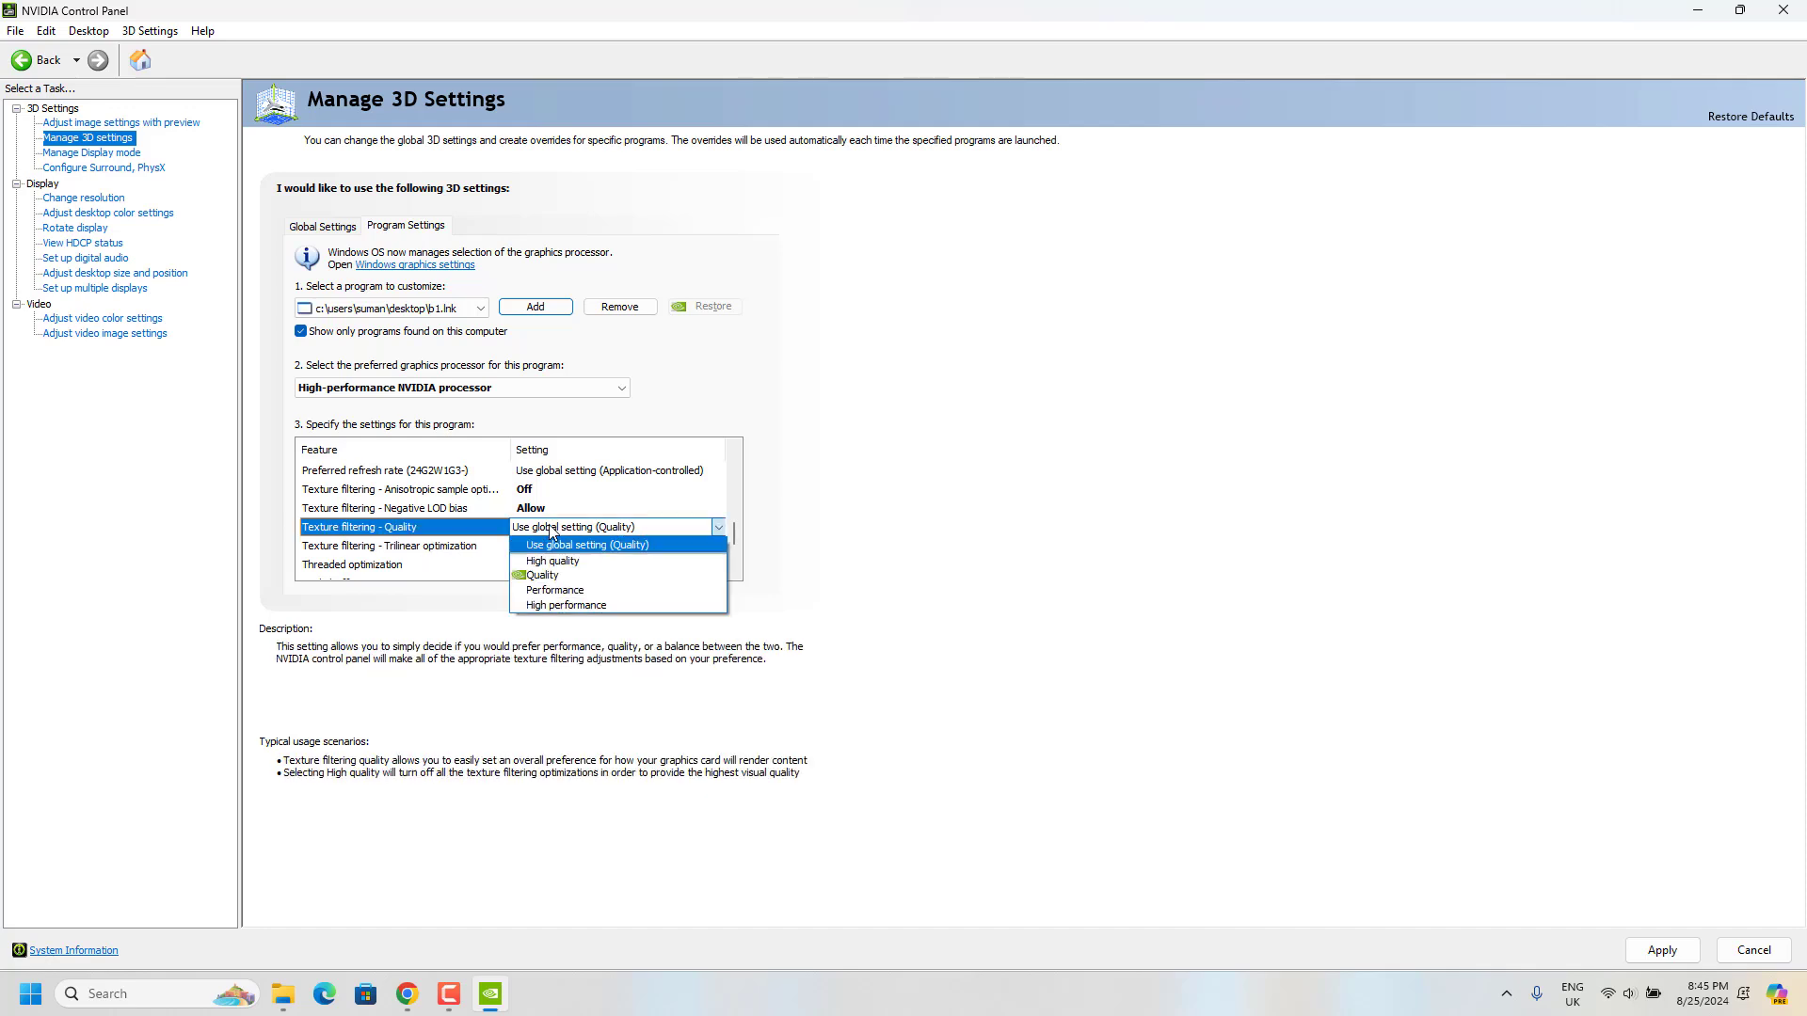
pyautogui.click(540, 613)
# Step: Turn trilinear optimization and vertical sync Off, then apply the B1 settings
pyautogui.scroll(-2, 508, 550)
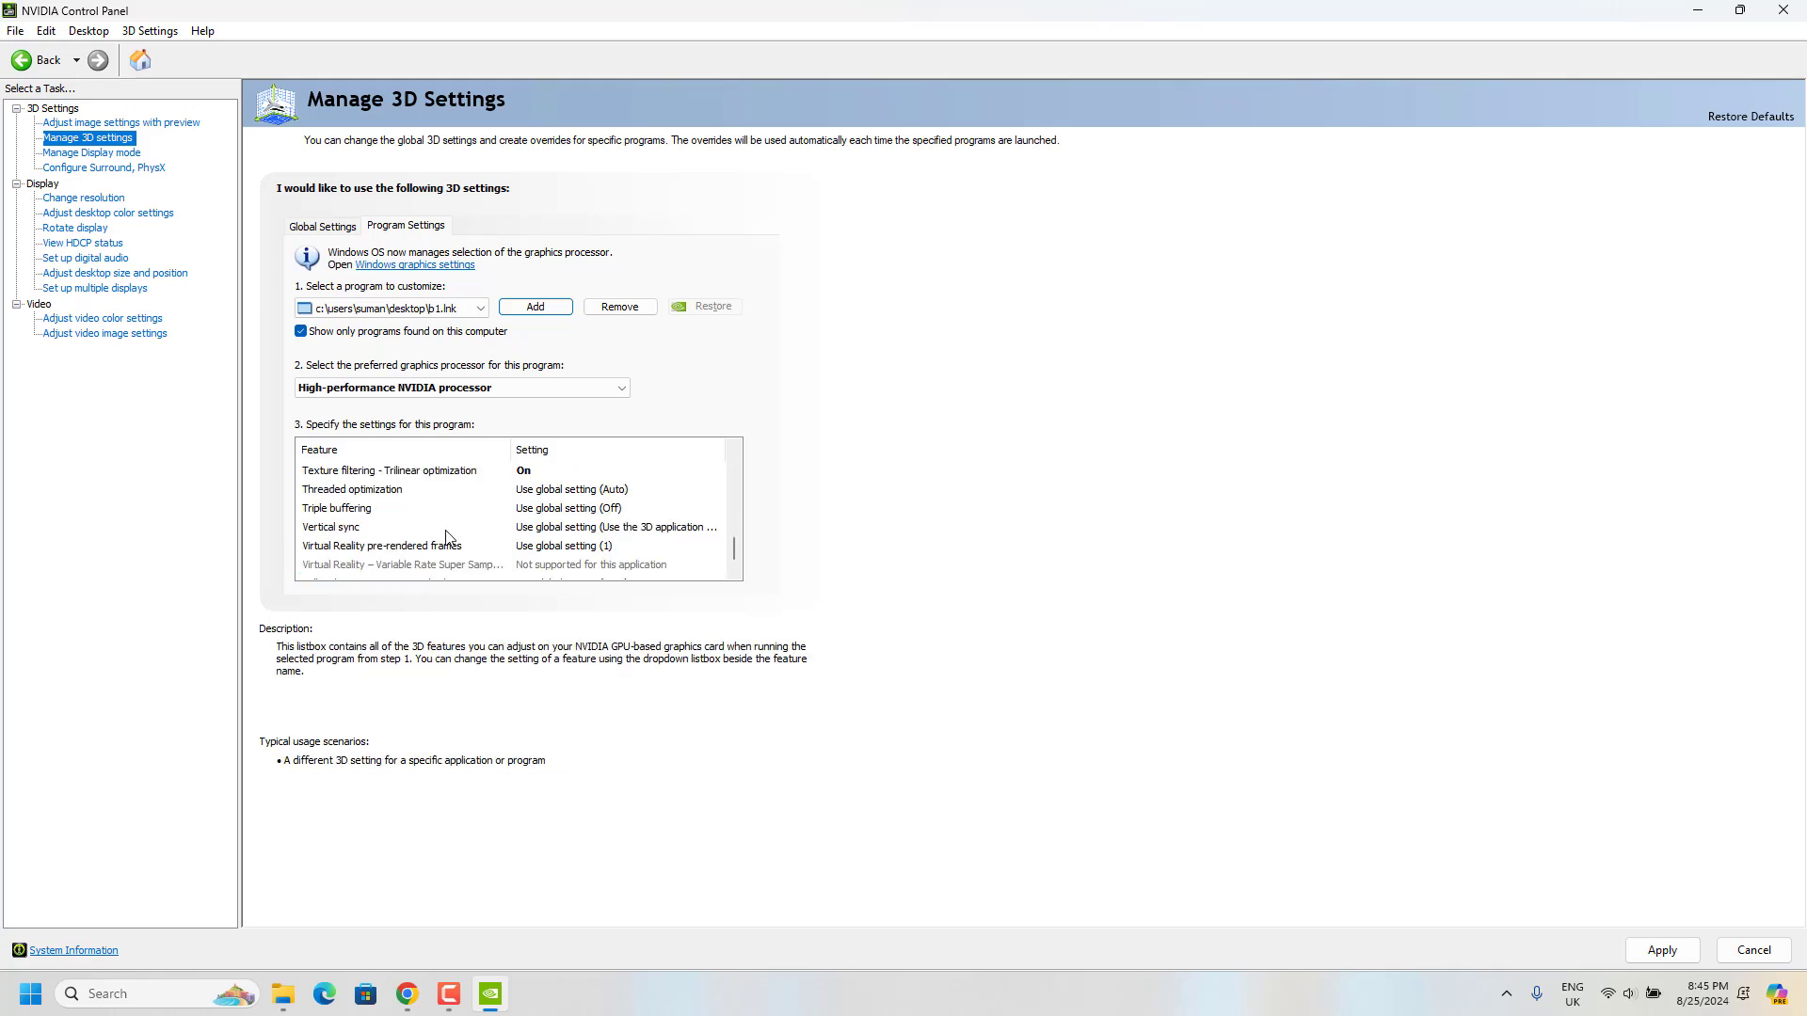
pyautogui.scroll(1, 446, 541)
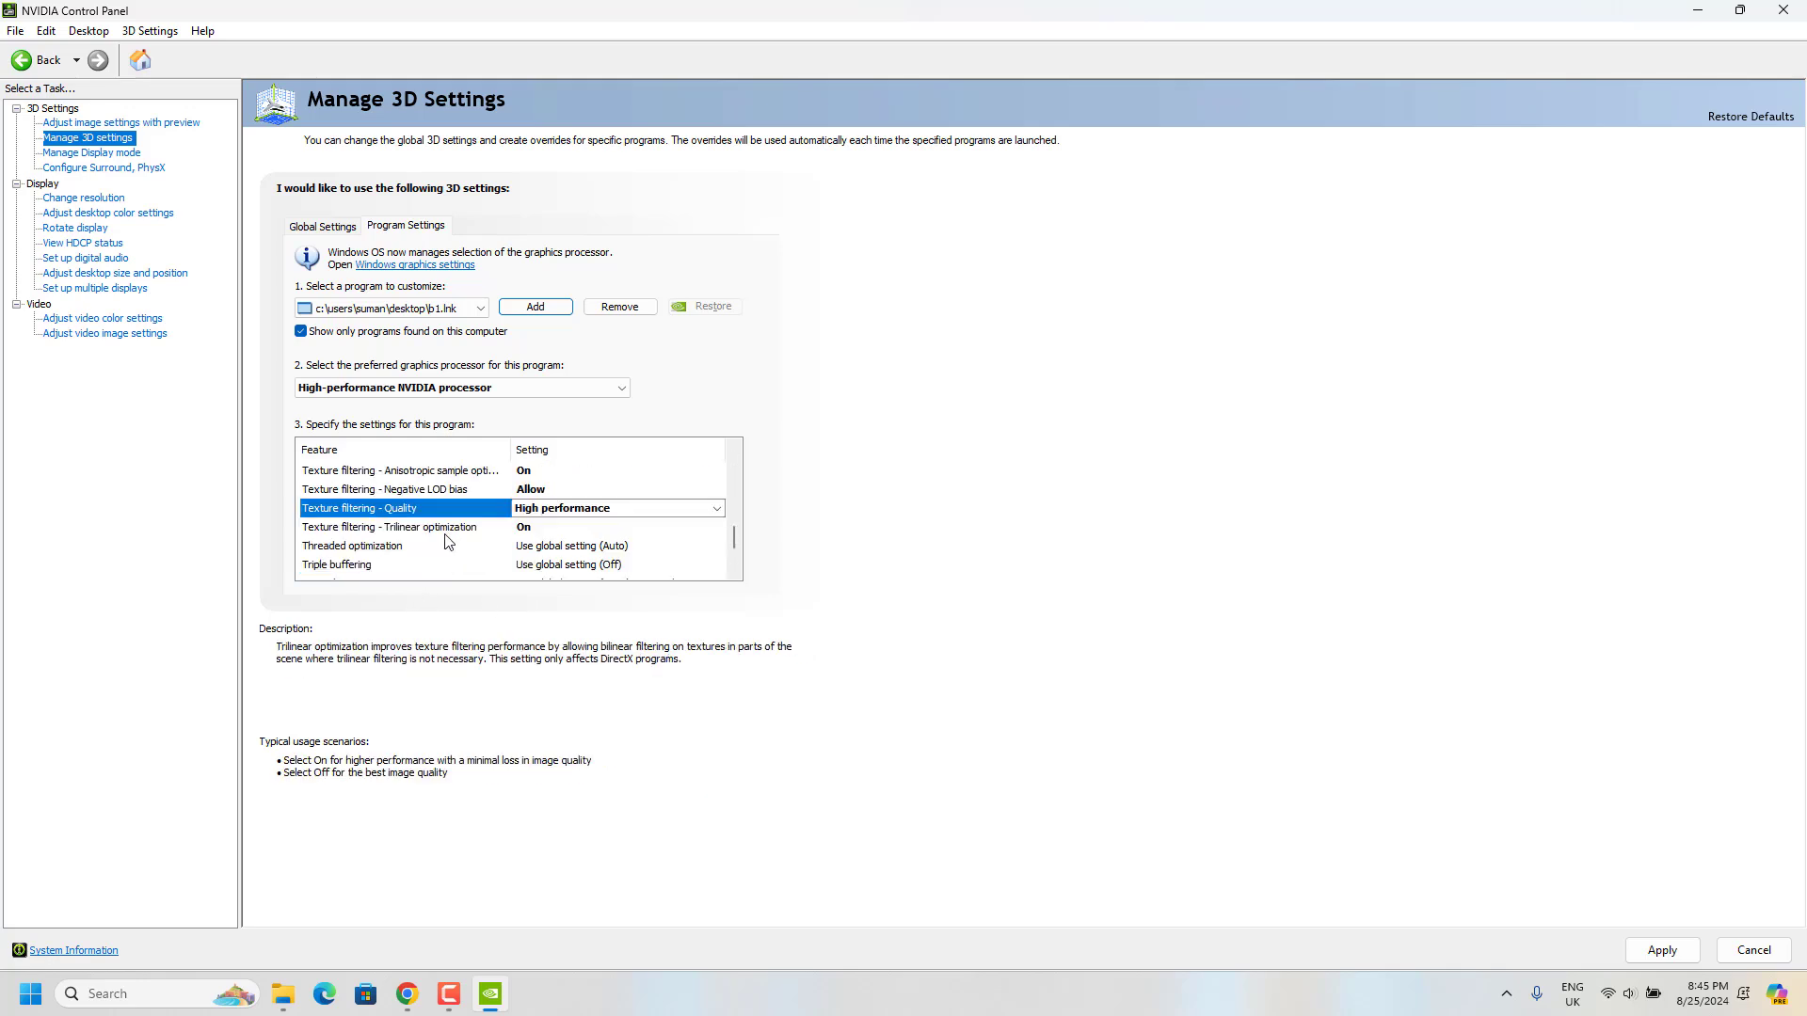
pyautogui.click(565, 527)
pyautogui.click(541, 563)
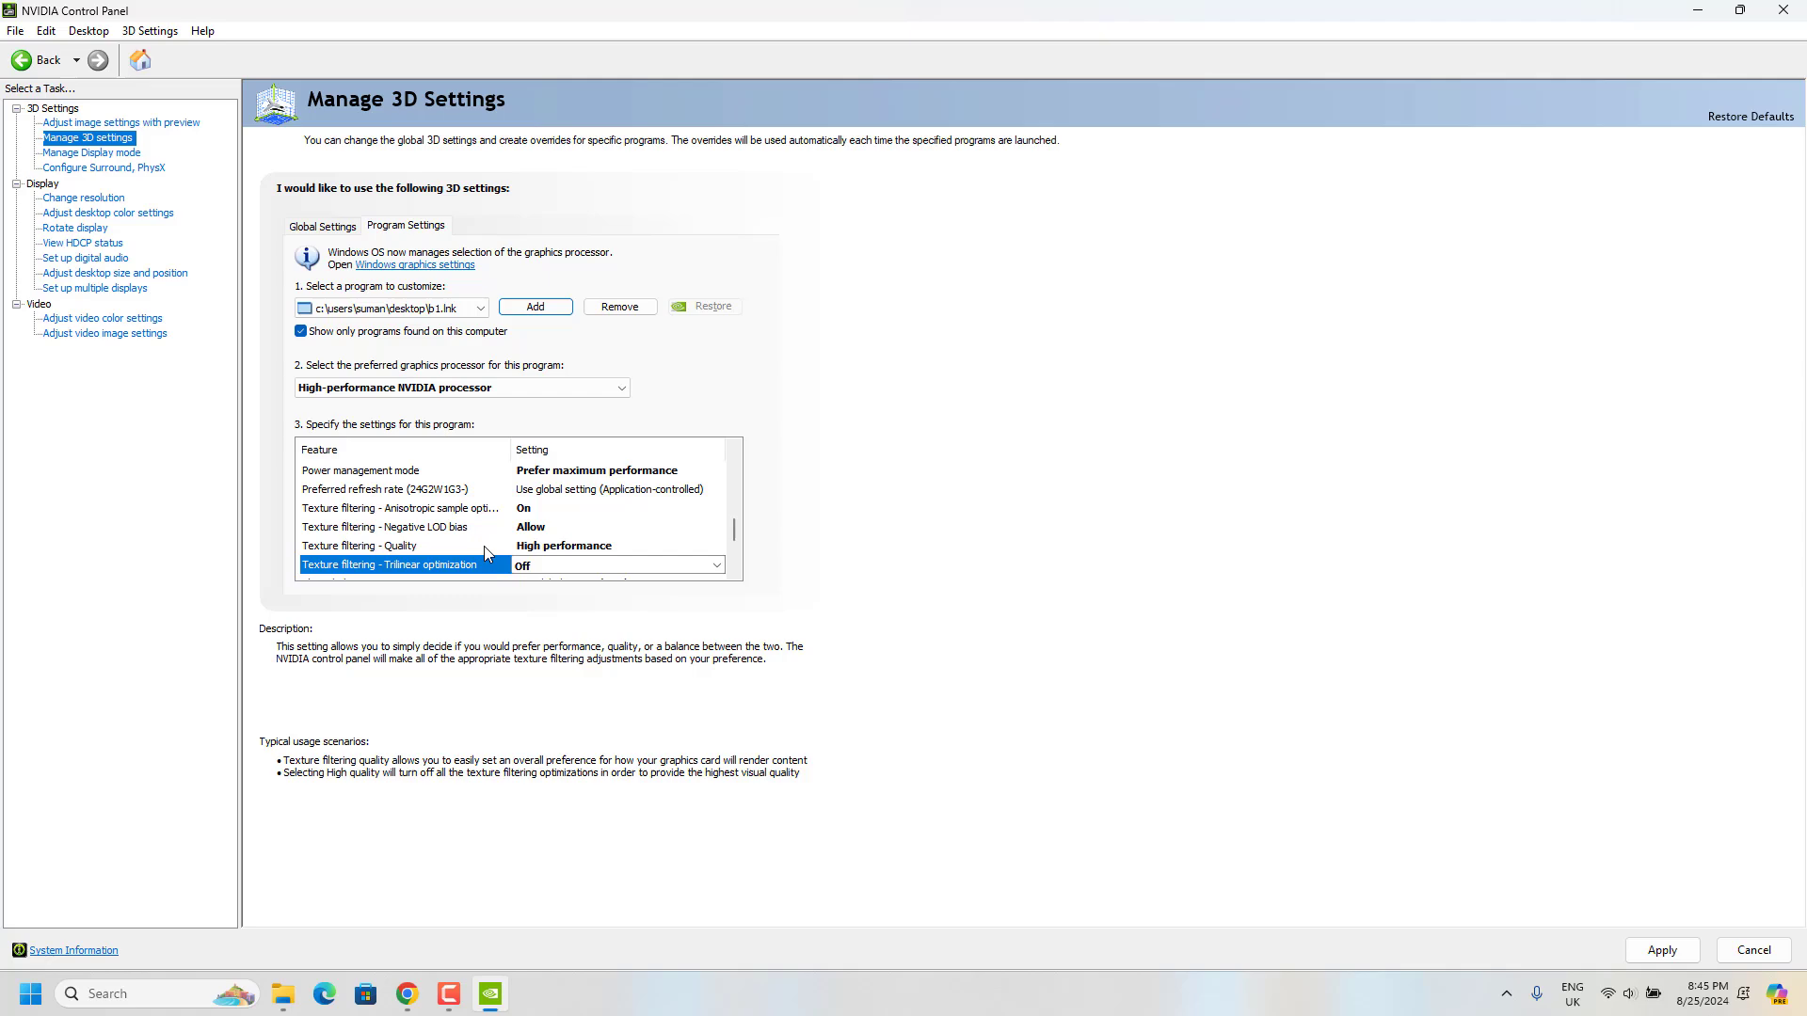
pyautogui.scroll(-1, 484, 549)
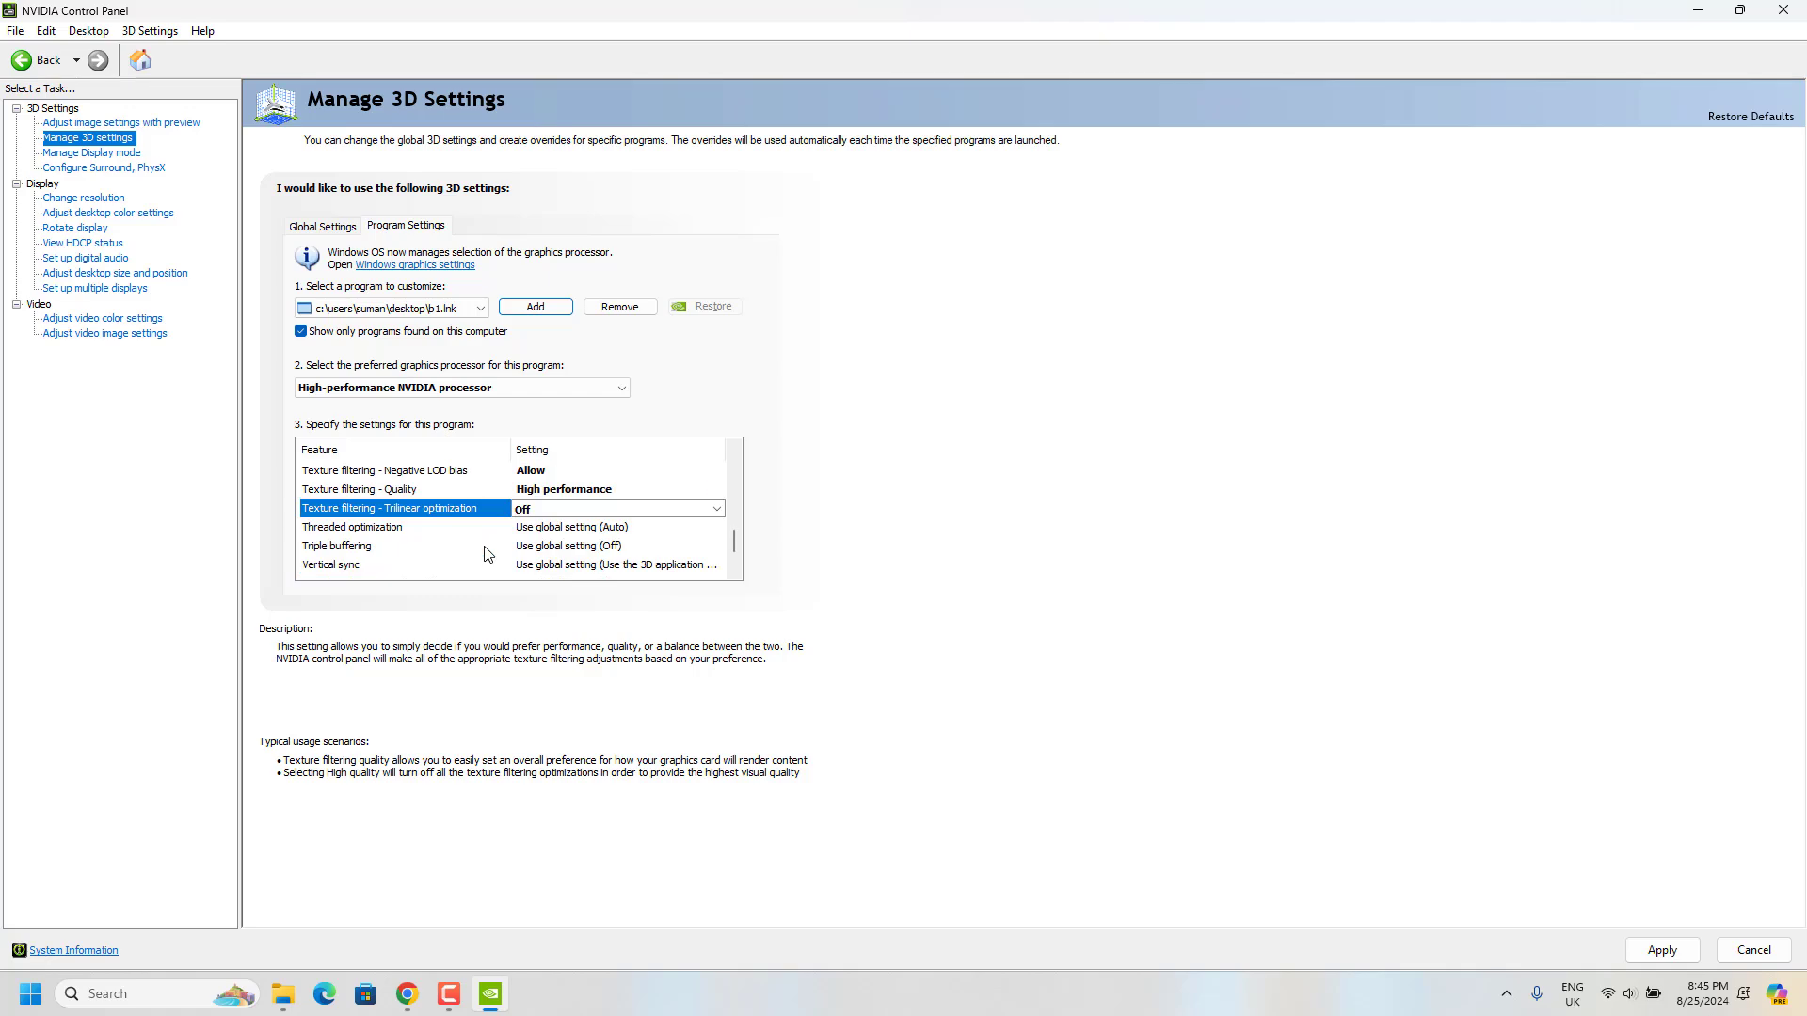
pyautogui.scroll(-1, 487, 553)
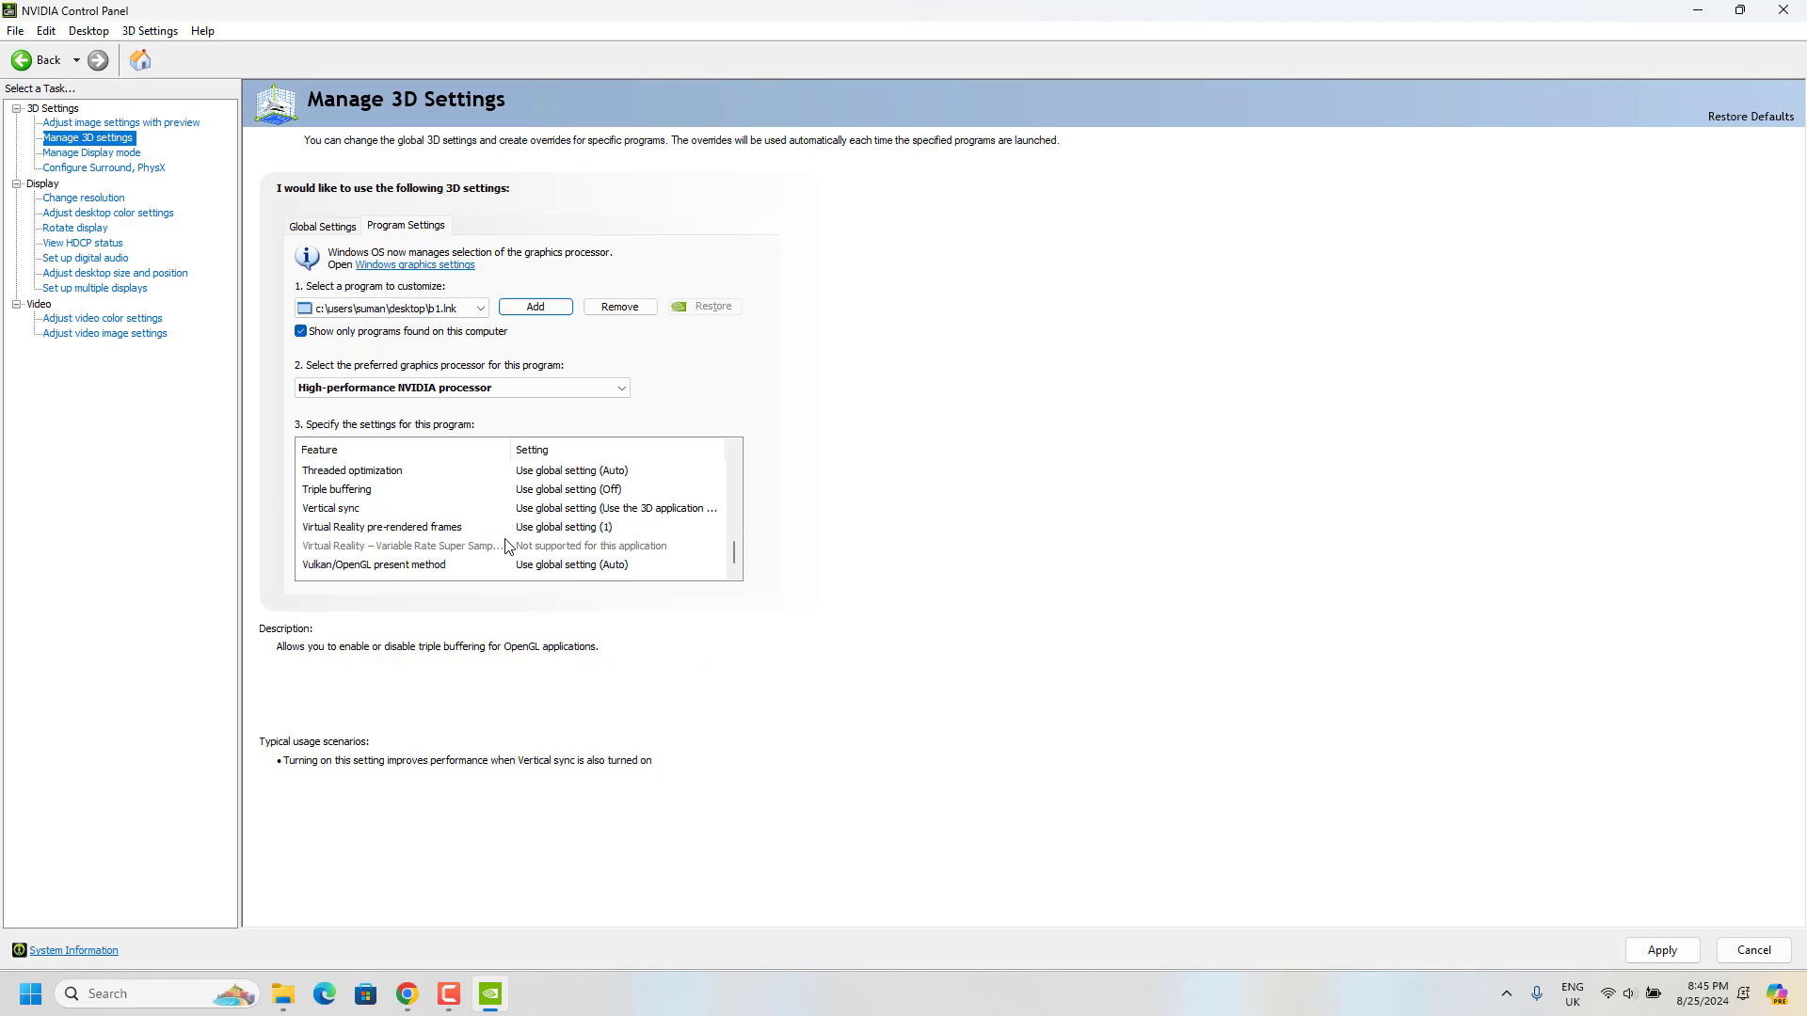
pyautogui.click(567, 508)
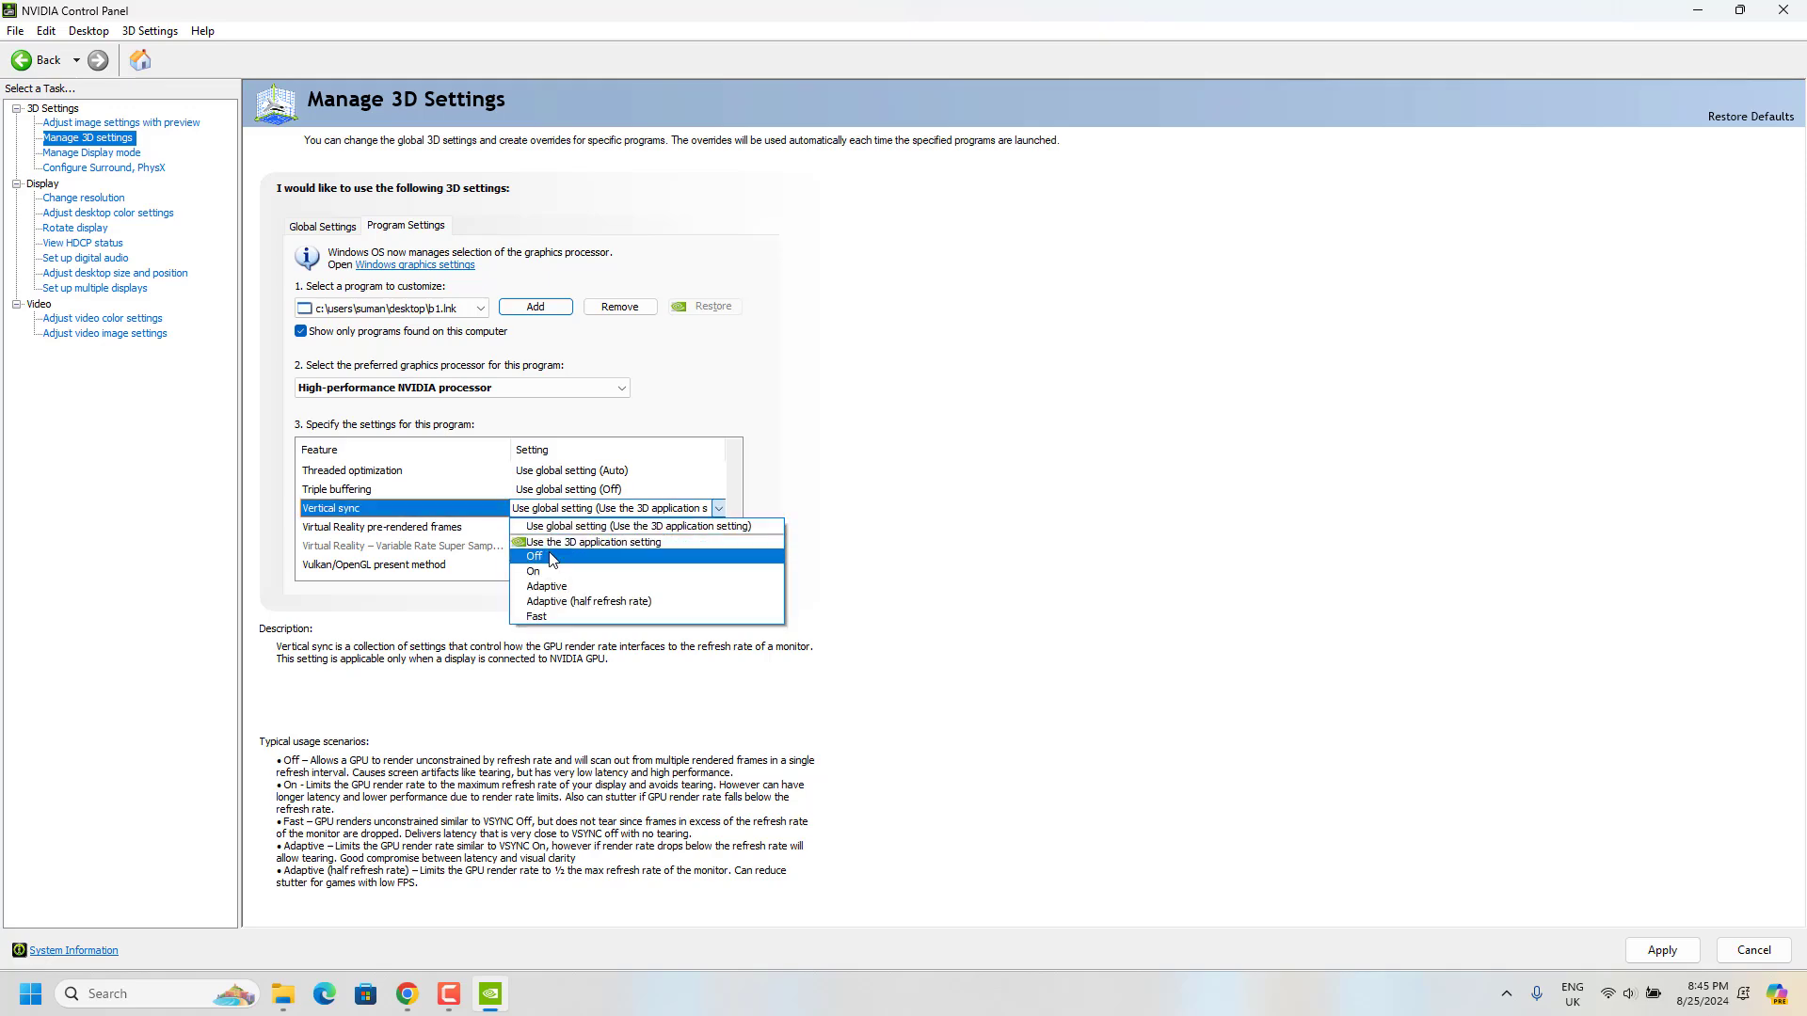
pyautogui.click(545, 552)
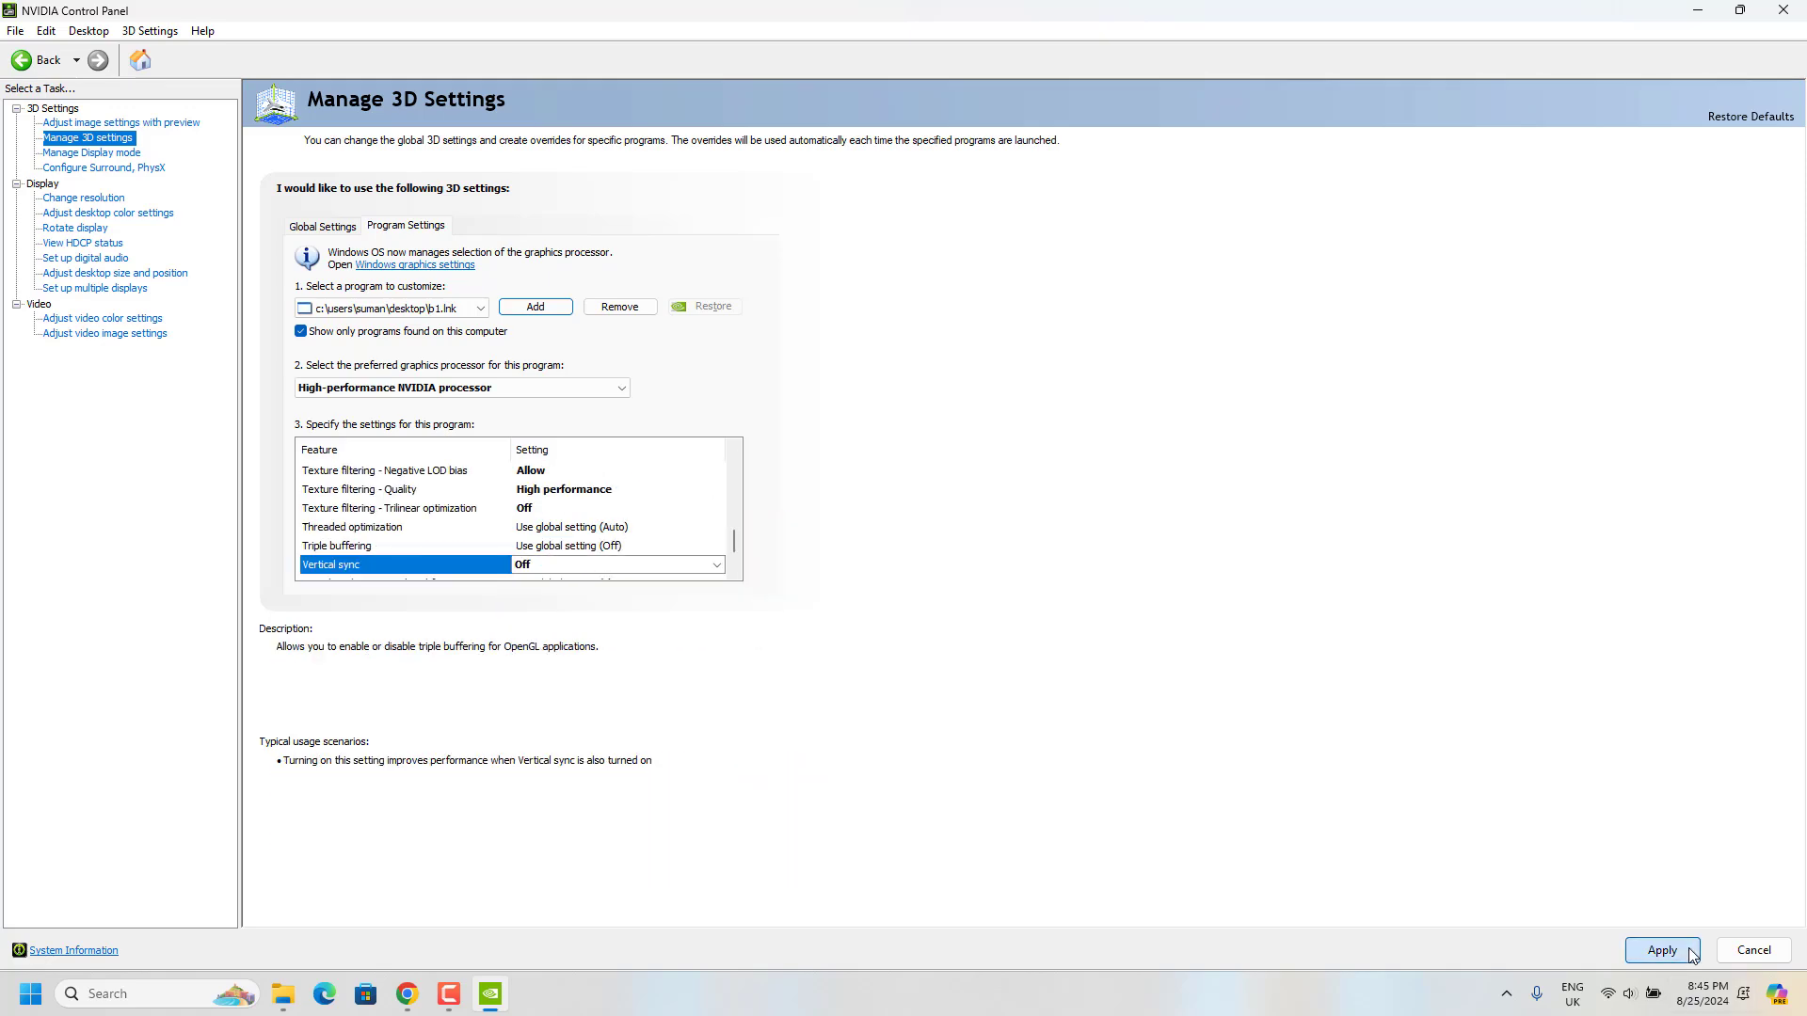
pyautogui.click(1646, 948)
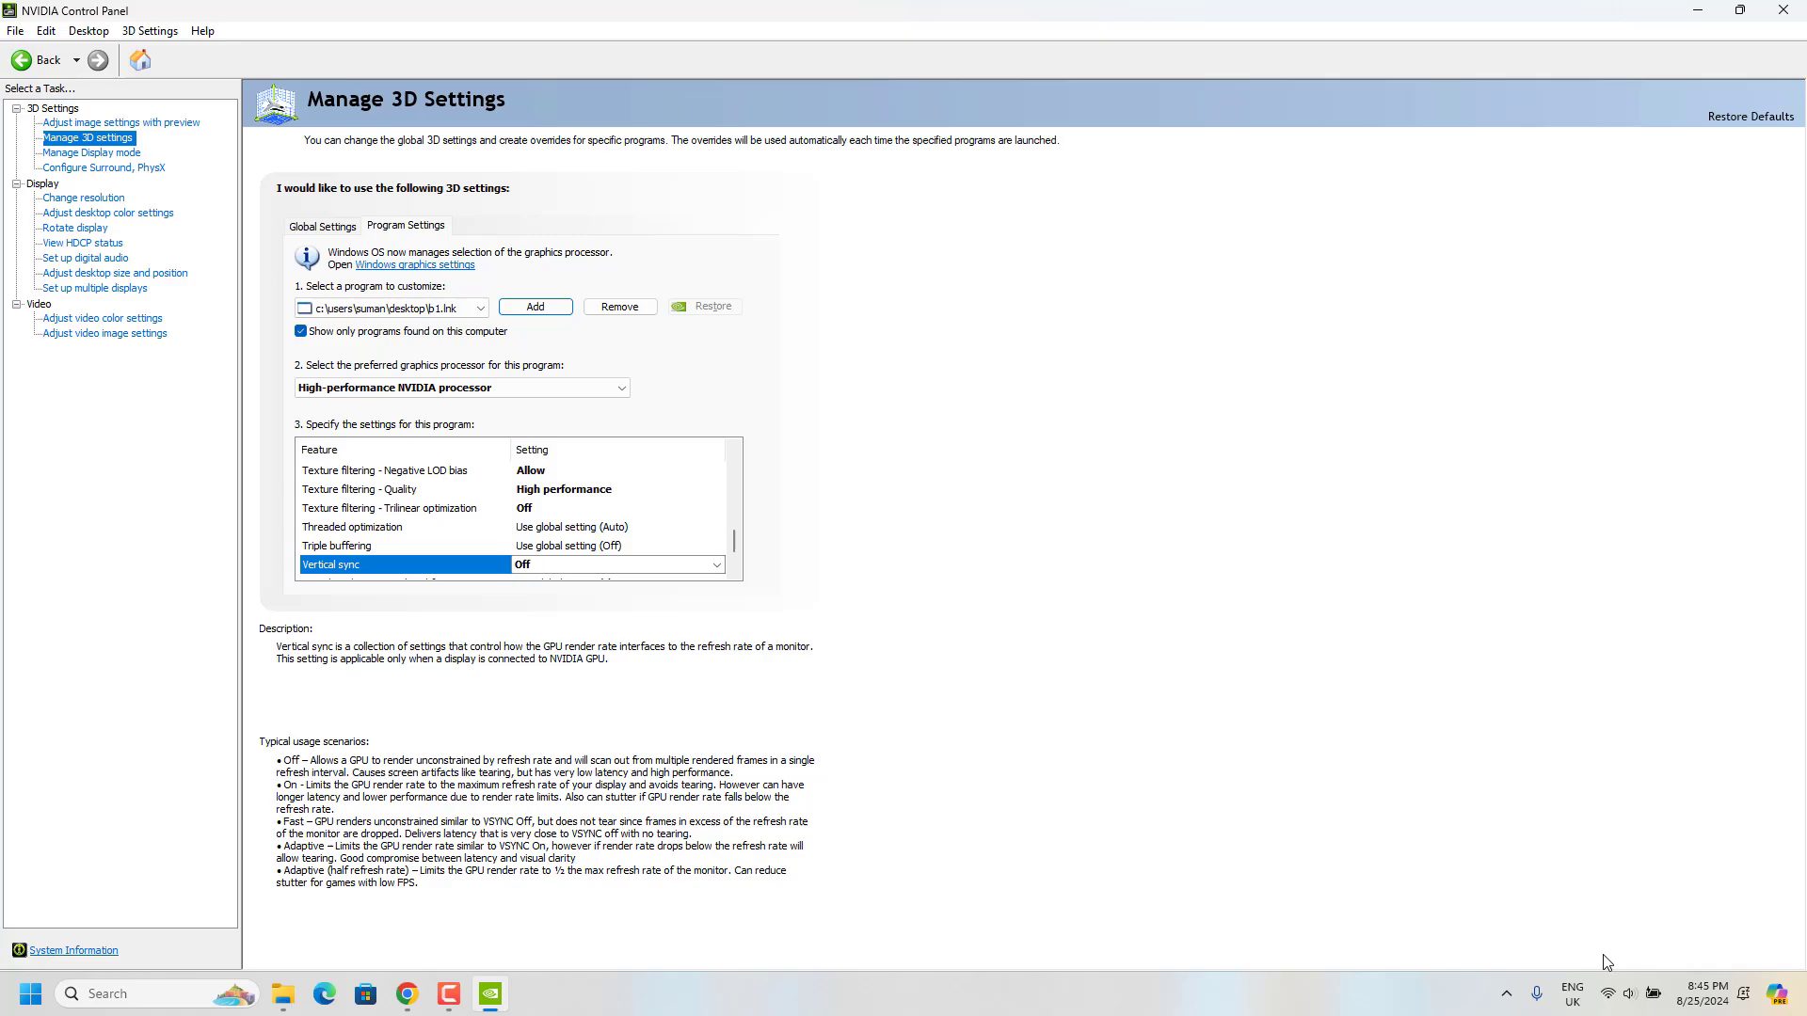
# Step: Close NVIDIA Control Panel and launch Task Manager by searching 'tas'
pyautogui.click(1782, 10)
pyautogui.click(115, 987)
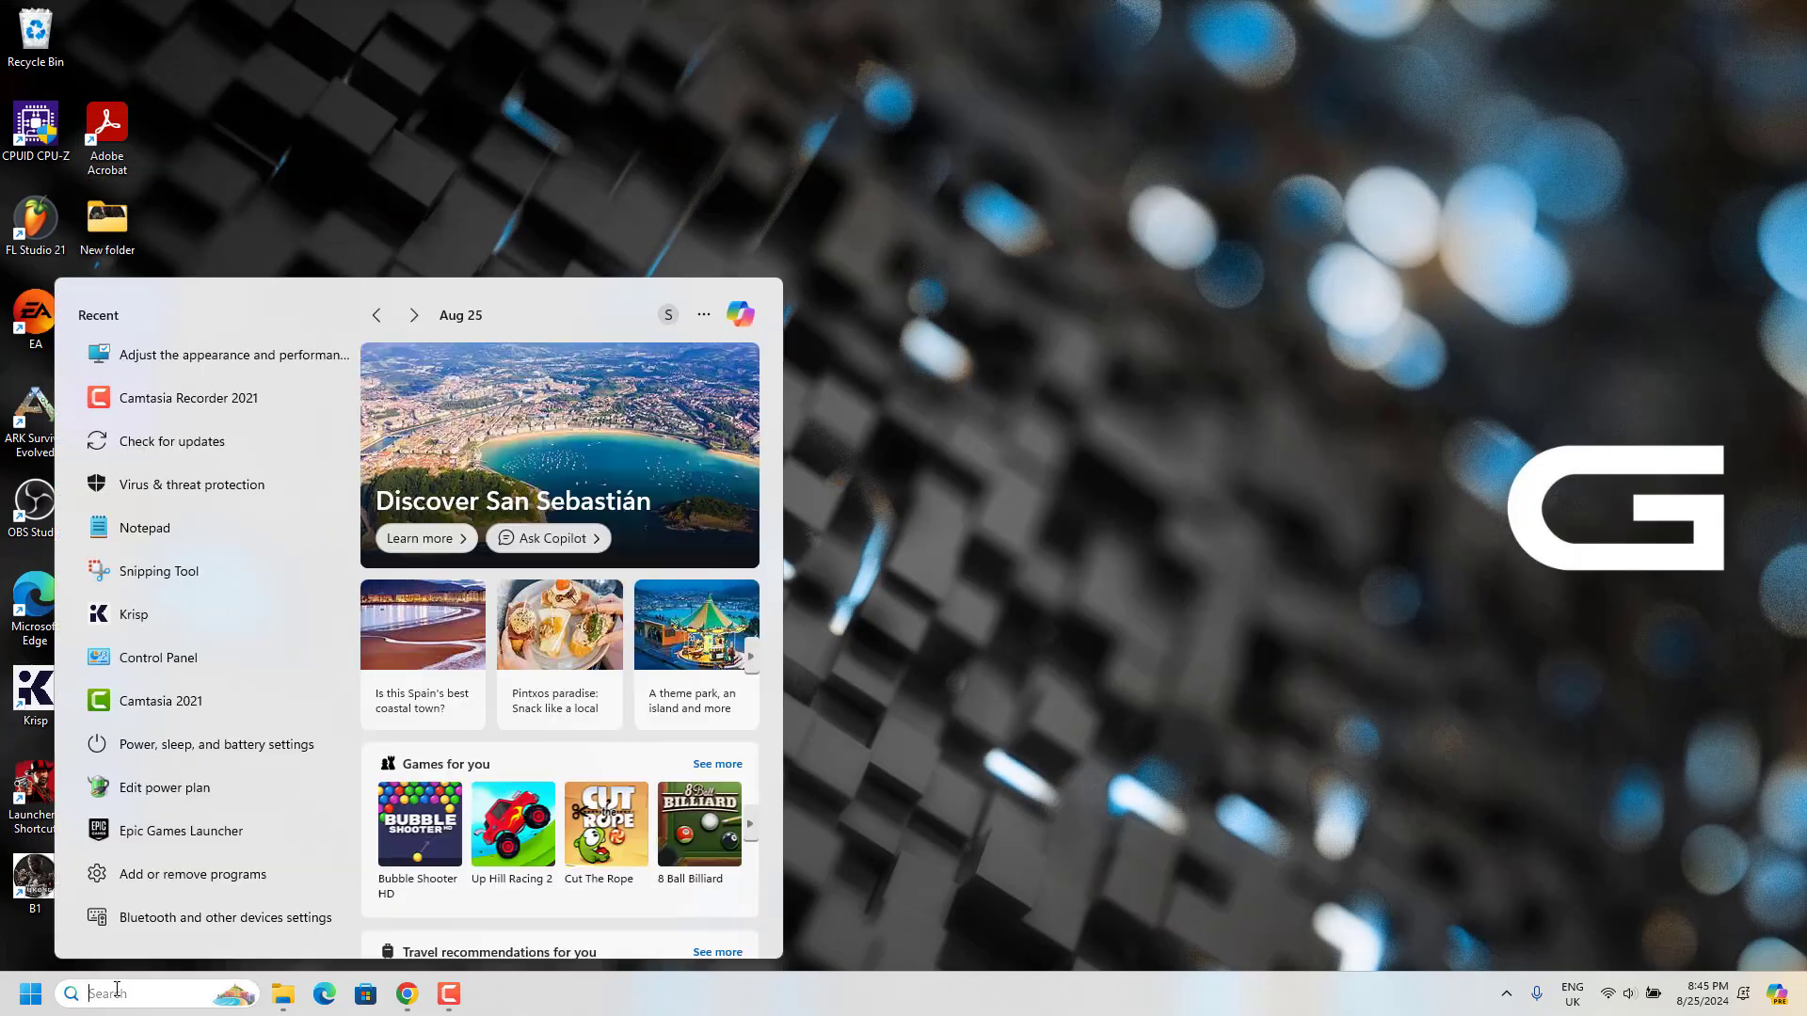
pyautogui.write('tas')
pyautogui.press('Return')
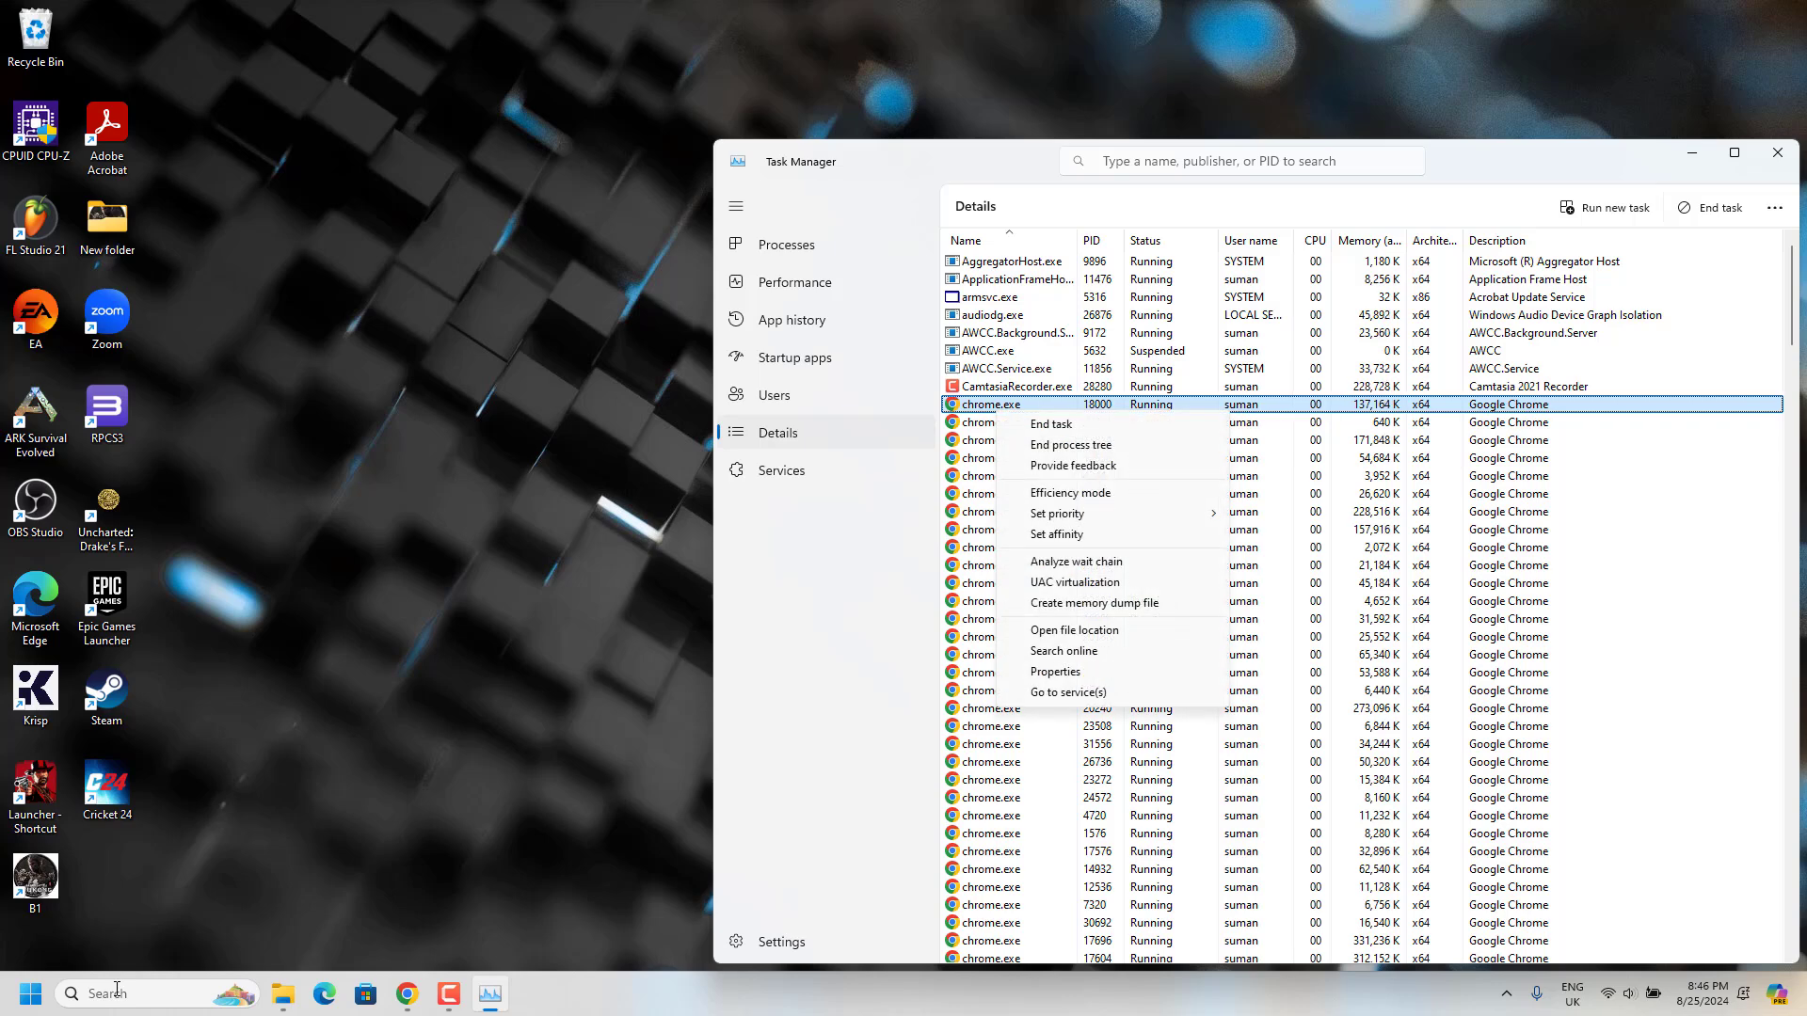
pyautogui.moveTo(1111, 513)
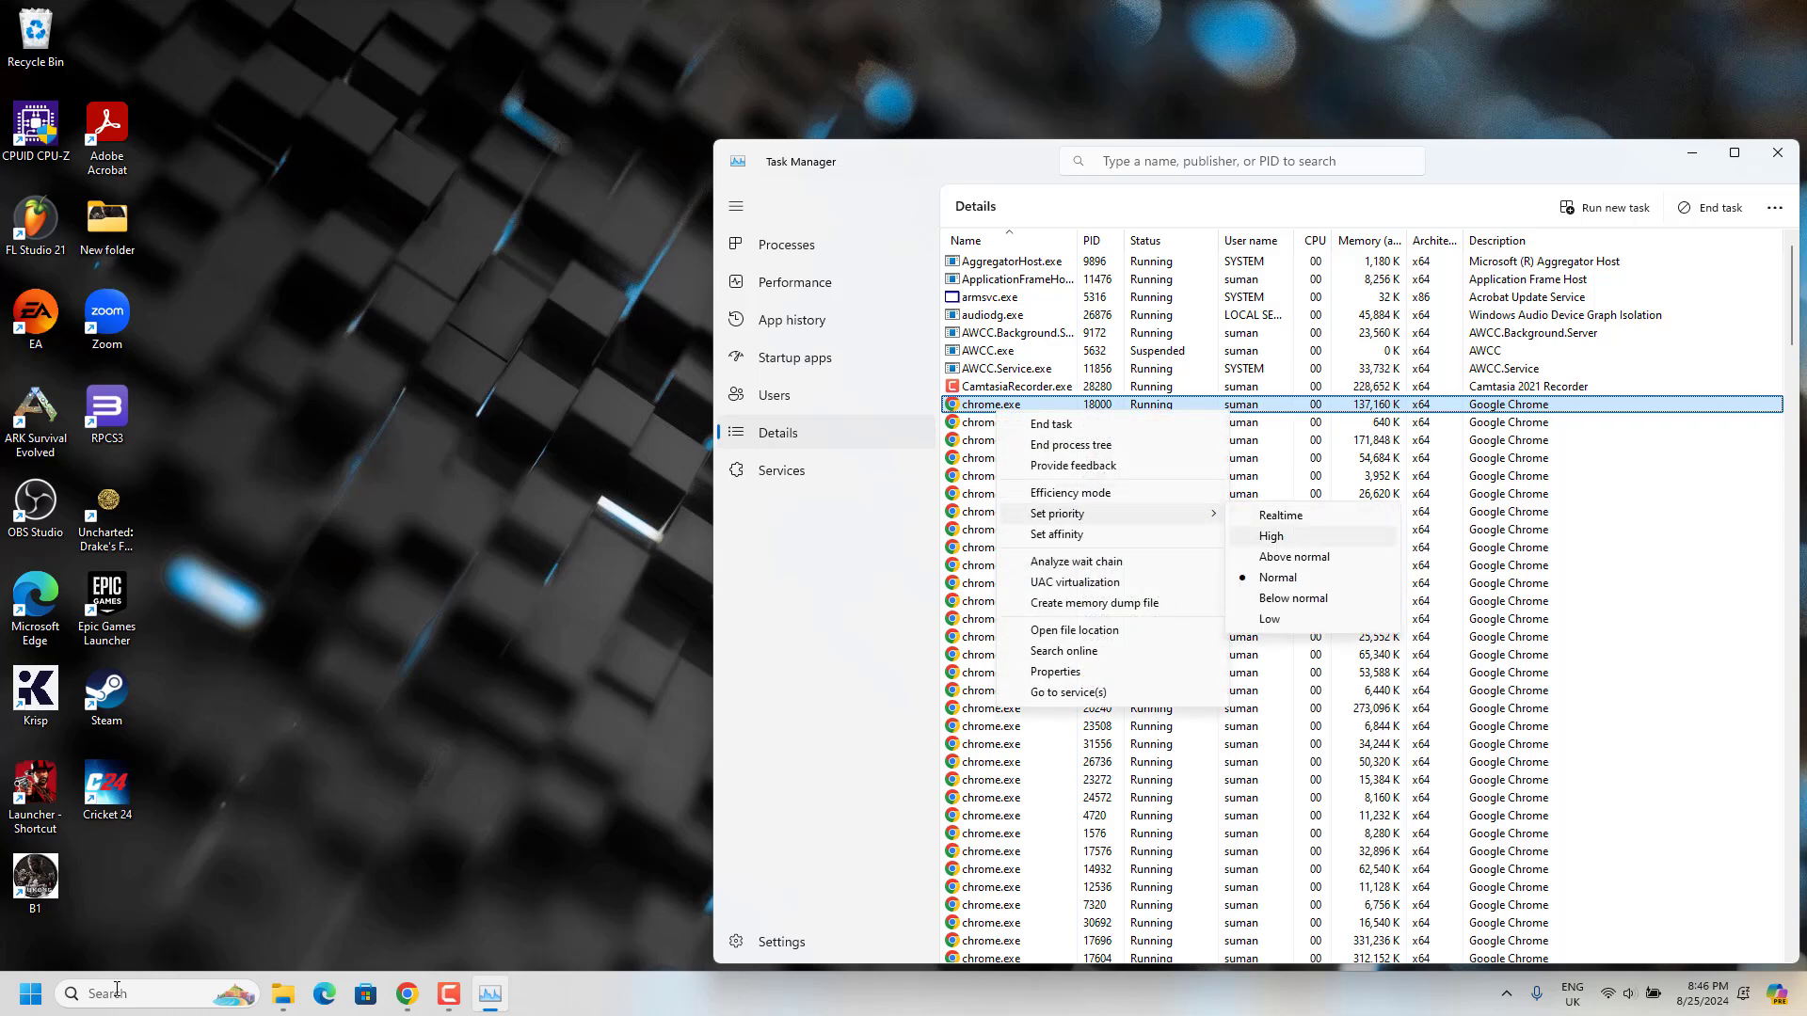